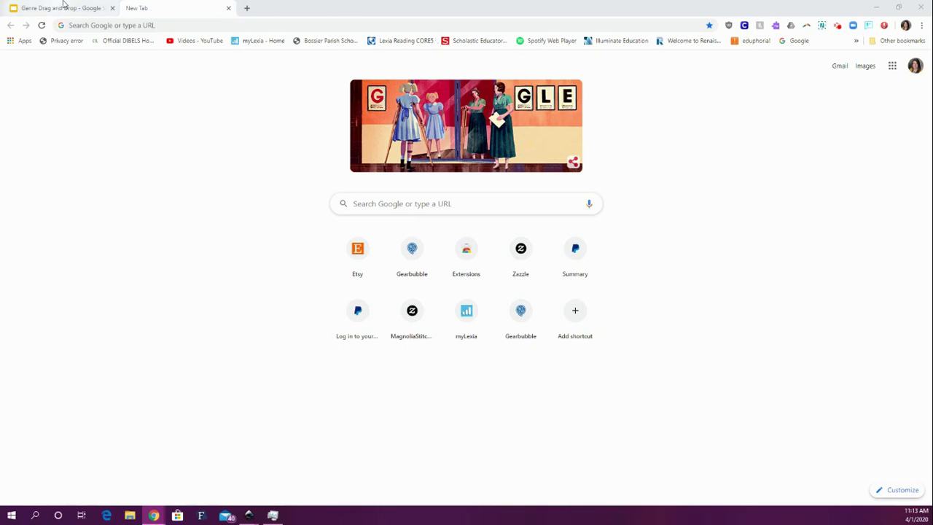
- Create a new blank presentation by going to slides.new in Chrome
left_click(176, 26)
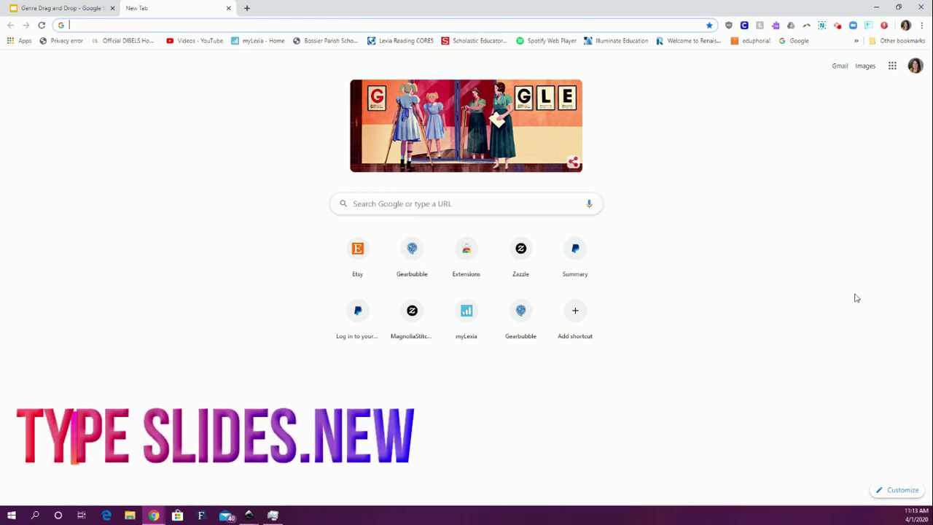
type("slides.new")
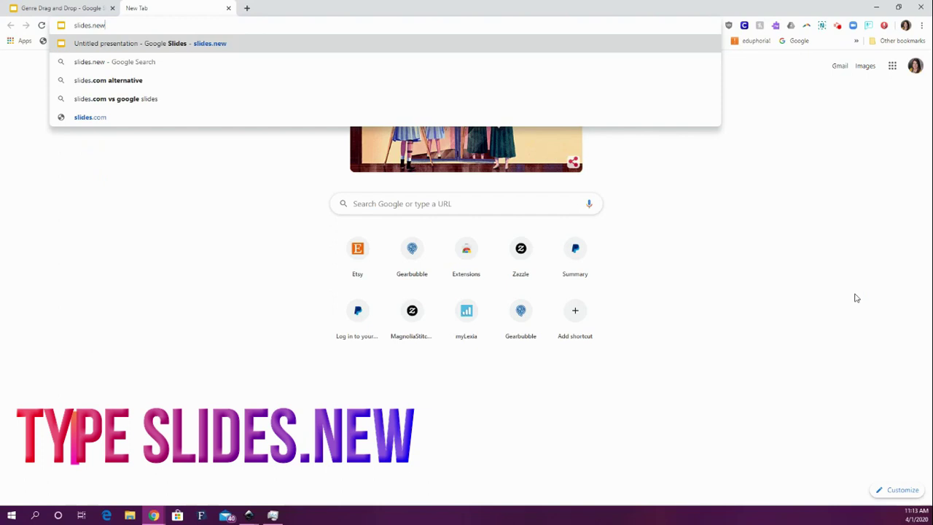
key("Return")
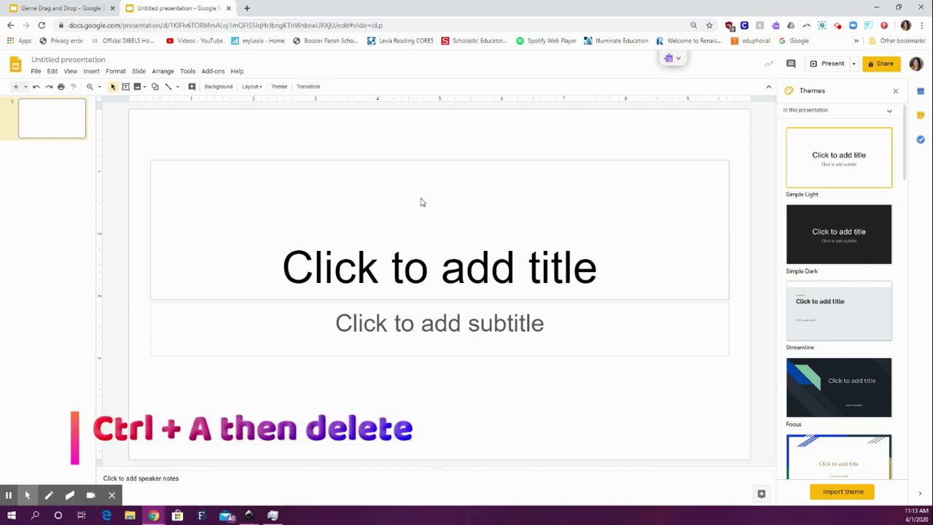
- Select both title and subtitle placeholders on the first slide and delete them
key("ctrl+a")
key("Delete")
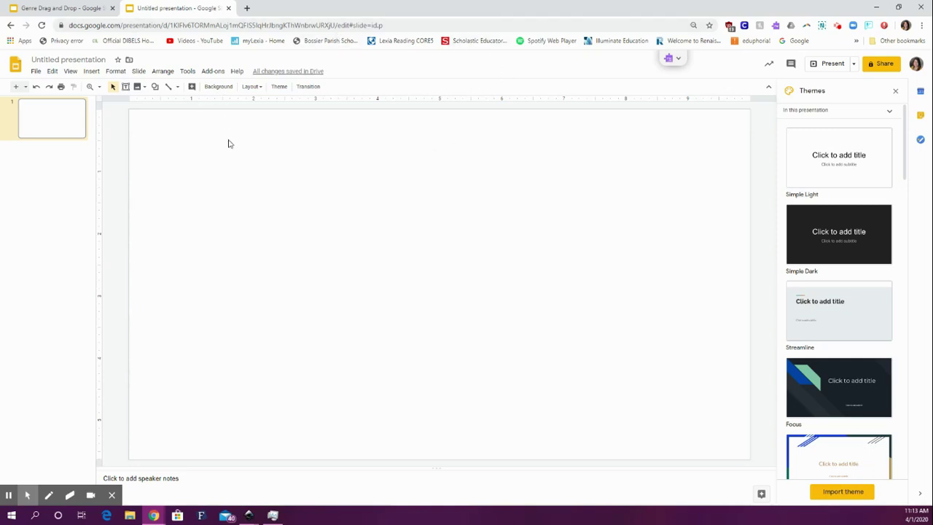
- Upload the parts-of-plants worksheet image from the computer onto the blank slide
left_click(95, 74)
mouse_move(107, 87)
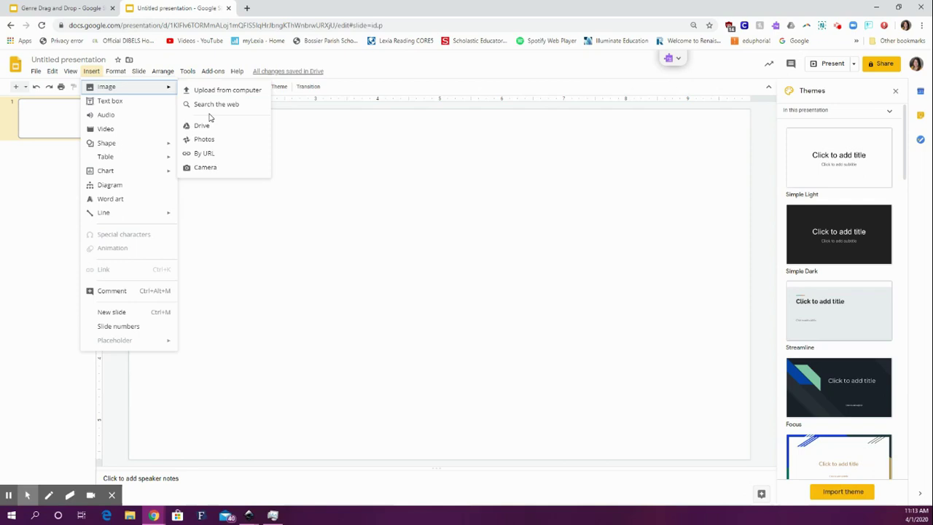
left_click(210, 90)
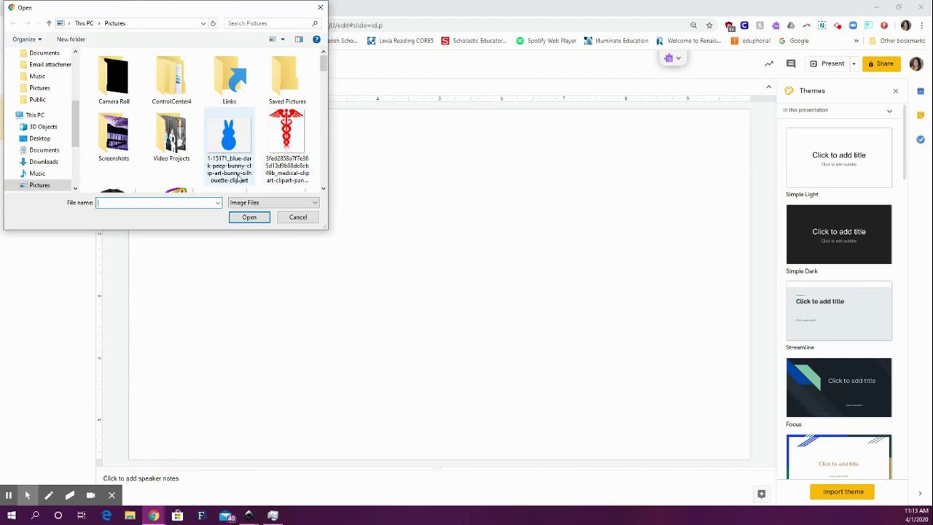
scroll(171, 80, "down", 1)
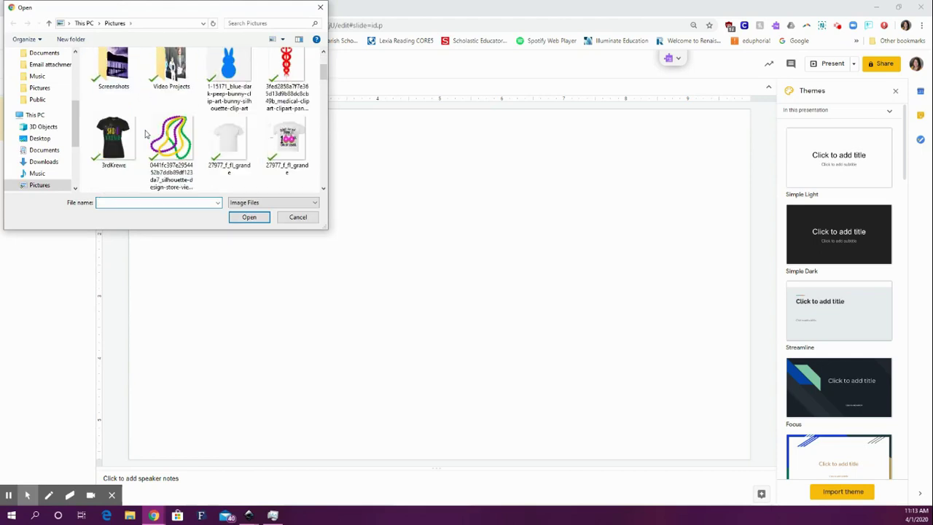
scroll(171, 109, "down", 1)
scroll(171, 144, "down", 2)
scroll(182, 142, "down", 2)
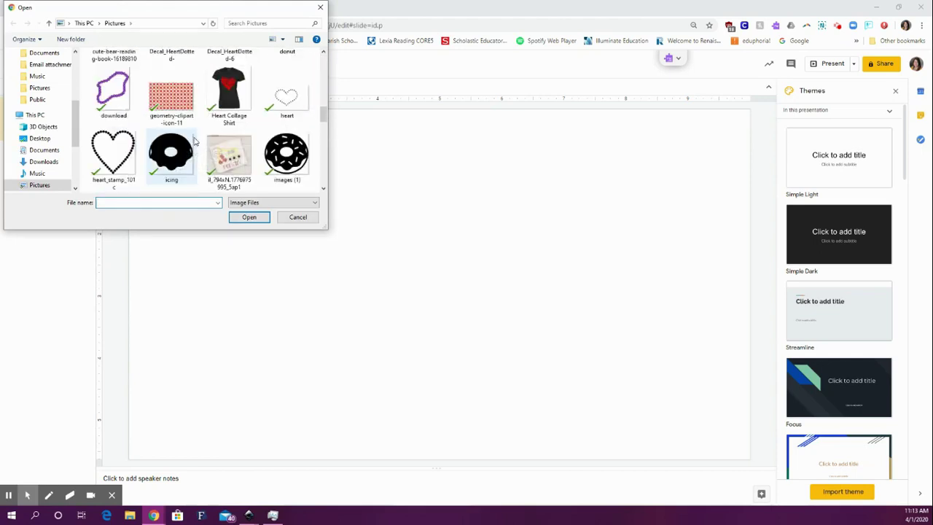
scroll(190, 138, "down", 2)
scroll(197, 136, "down", 2)
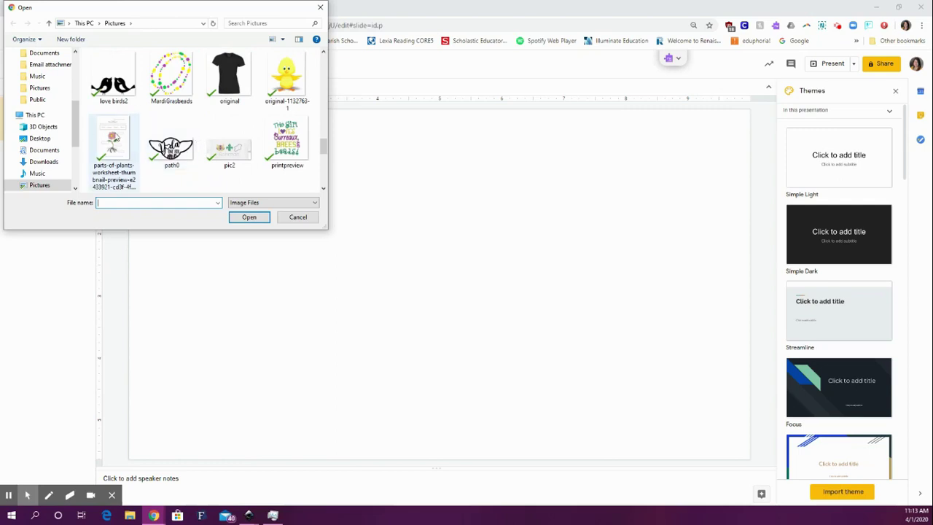
scroll(219, 126, "down", 3)
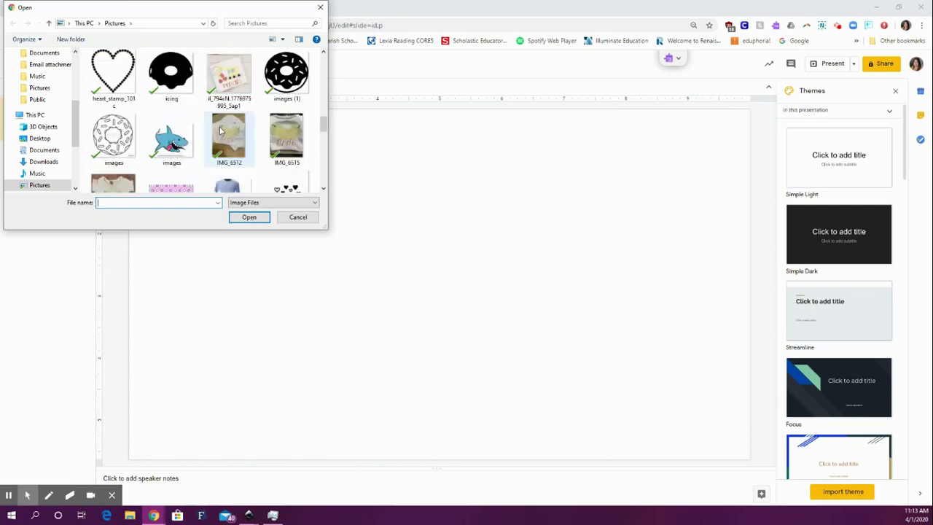
scroll(131, 156, "down", 2)
scroll(117, 135, "down", 5)
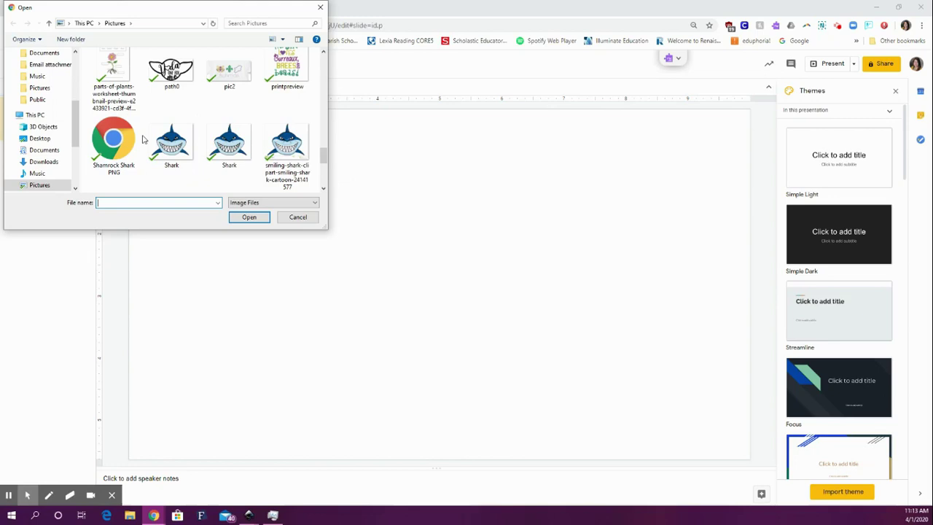
scroll(168, 138, "down", 3)
scroll(177, 138, "down", 1)
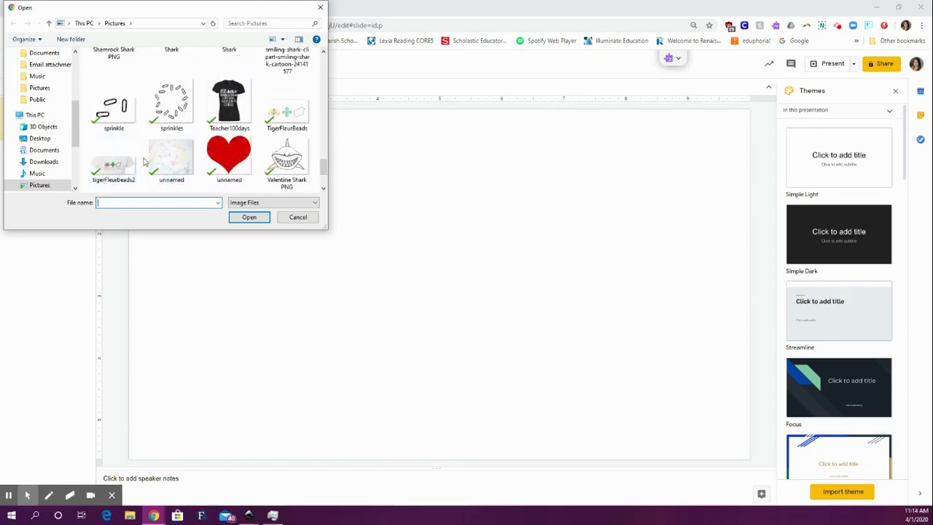
scroll(175, 146, "down", 1)
scroll(157, 147, "up", 3)
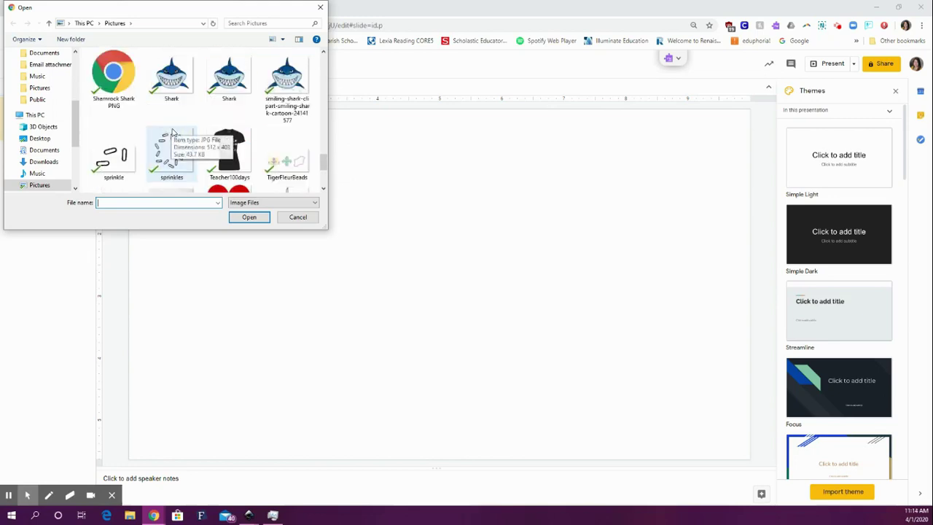
scroll(182, 137, "down", 1)
scroll(184, 127, "up", 2)
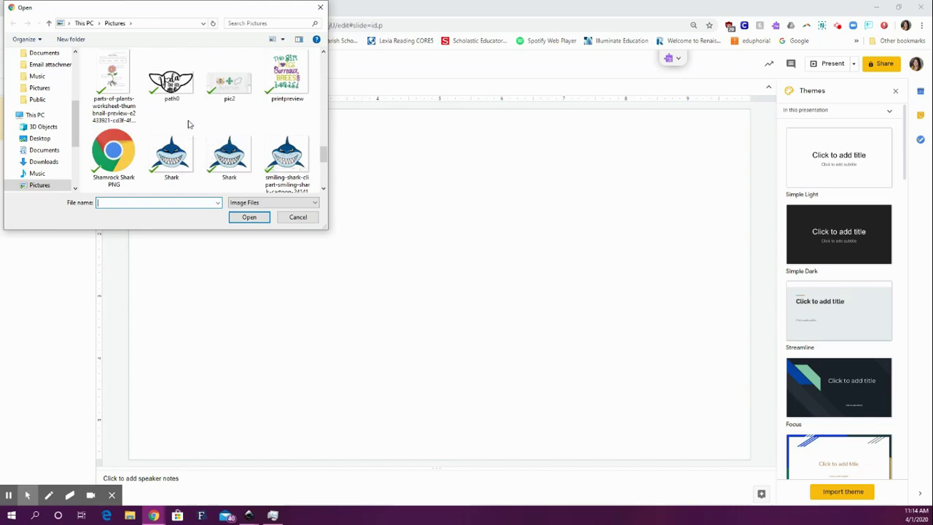
left_click(120, 79)
left_click(250, 216)
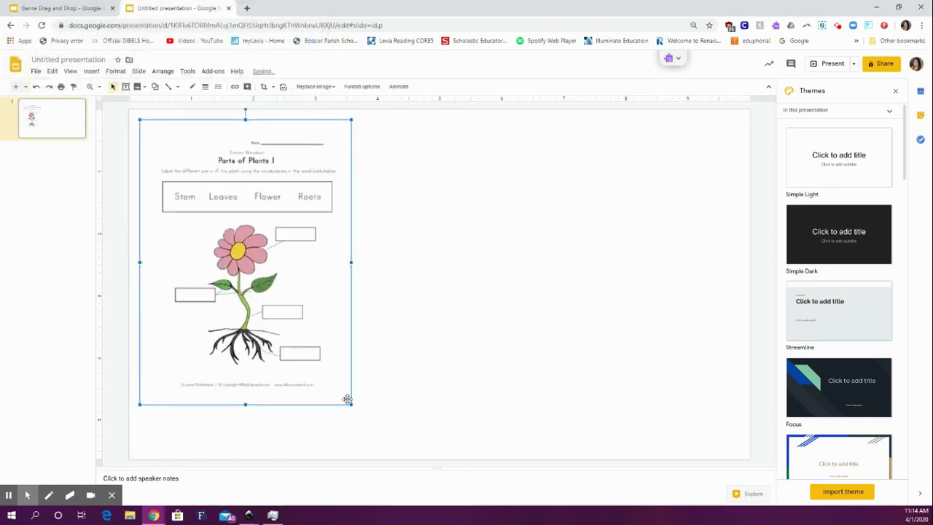
- Enlarge and center the worksheet, then crop off its title, word bank and bottom edge
left_click_drag(351, 404, 382, 409)
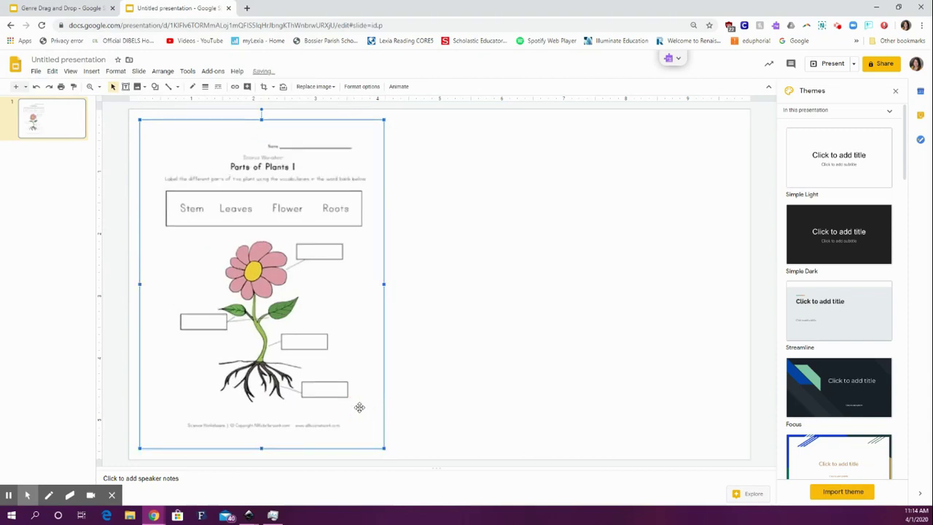
left_click_drag(360, 408, 529, 402)
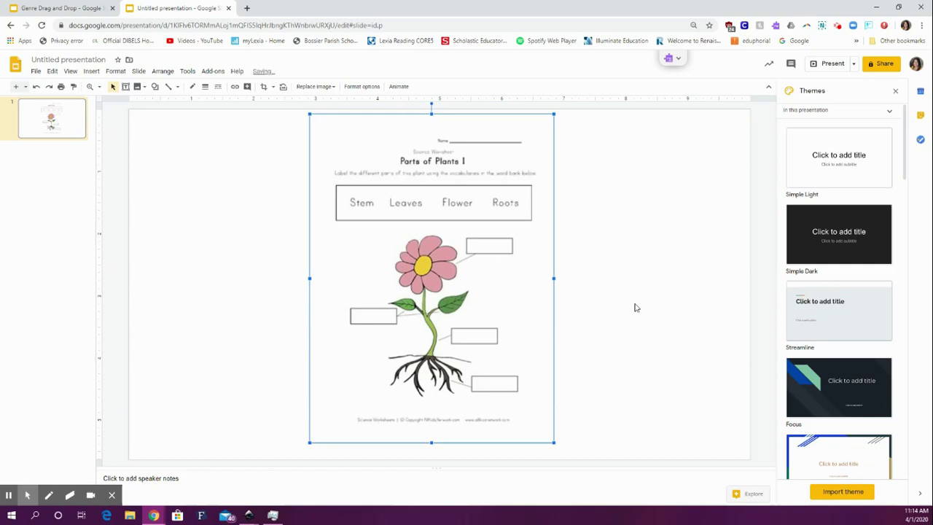
double_click(447, 289)
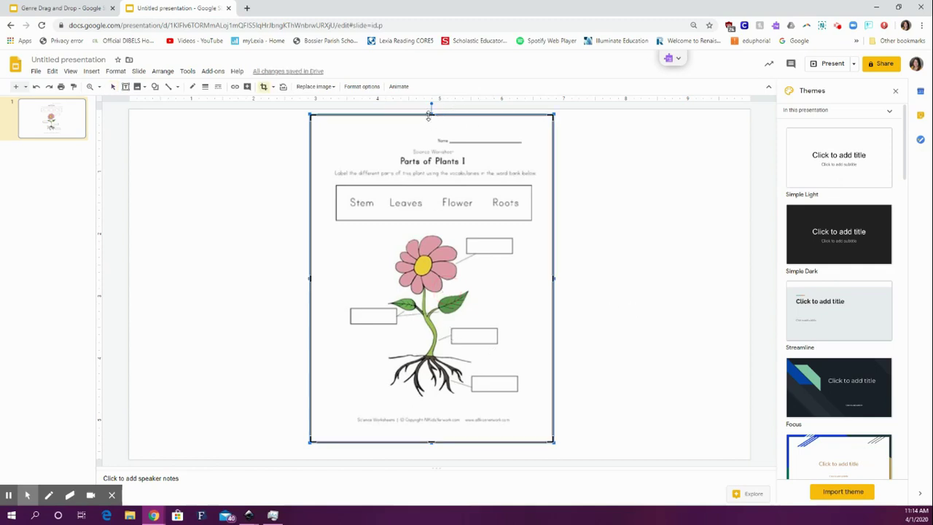
left_click_drag(431, 114, 434, 224)
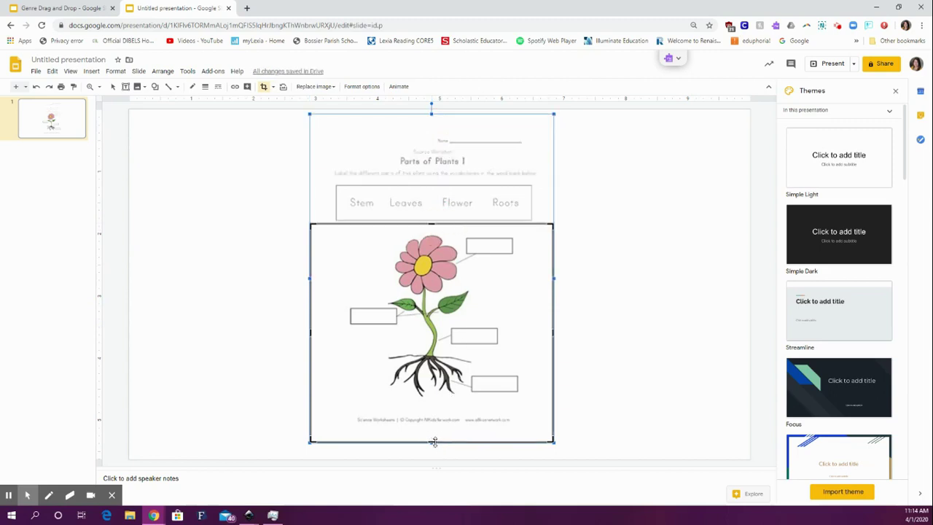
left_click_drag(434, 441, 438, 417)
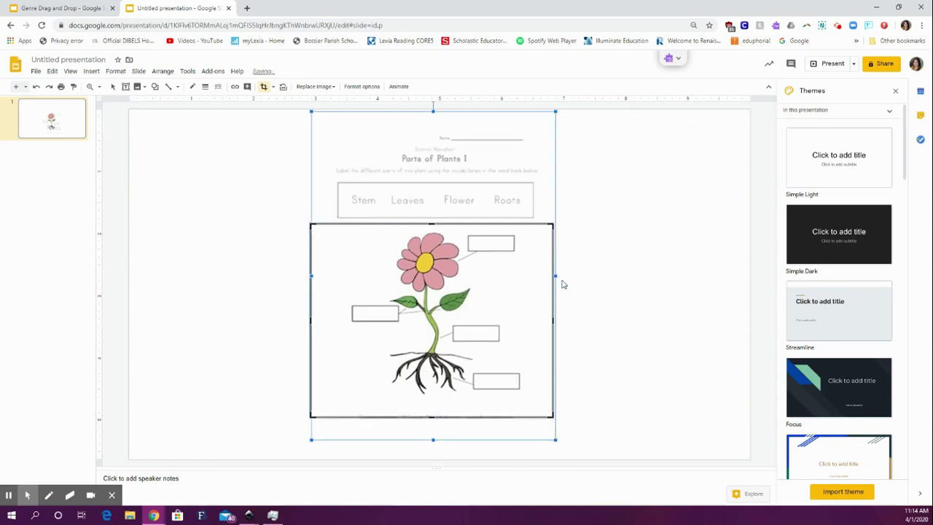
left_click(634, 244)
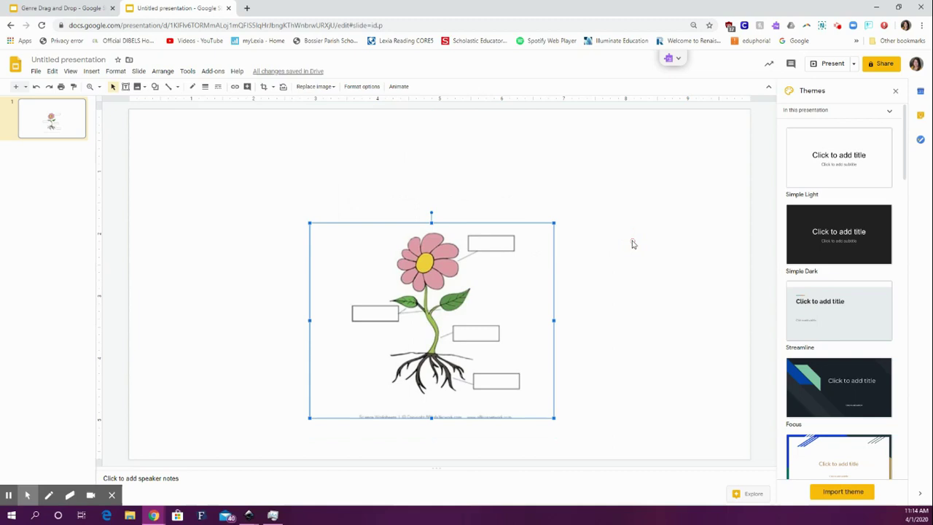
- Enlarge the cropped flower diagram and center it on the slide
left_click_drag(554, 224, 552, 221)
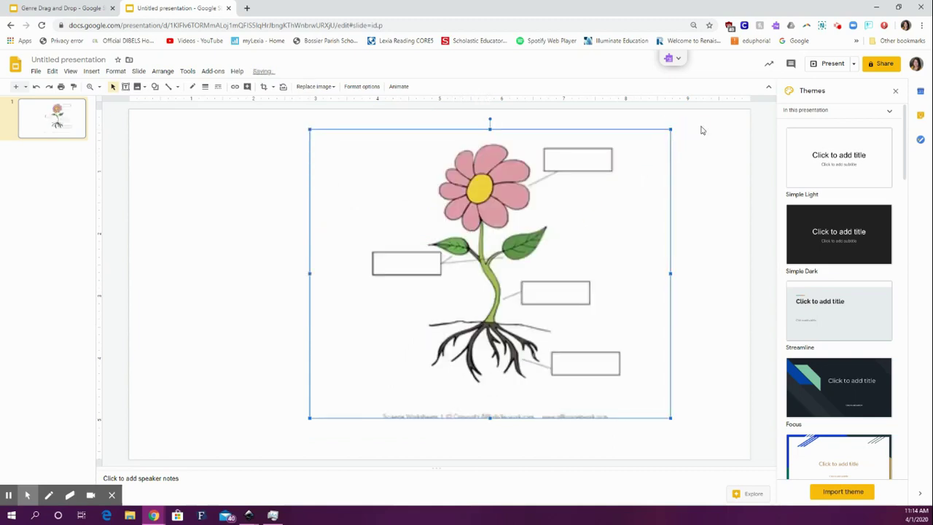
left_click(573, 192)
mouse_move(589, 197)
left_mouse_down()
mouse_move(670, 129)
mouse_move(525, 187)
mouse_move(531, 208)
left_mouse_up()
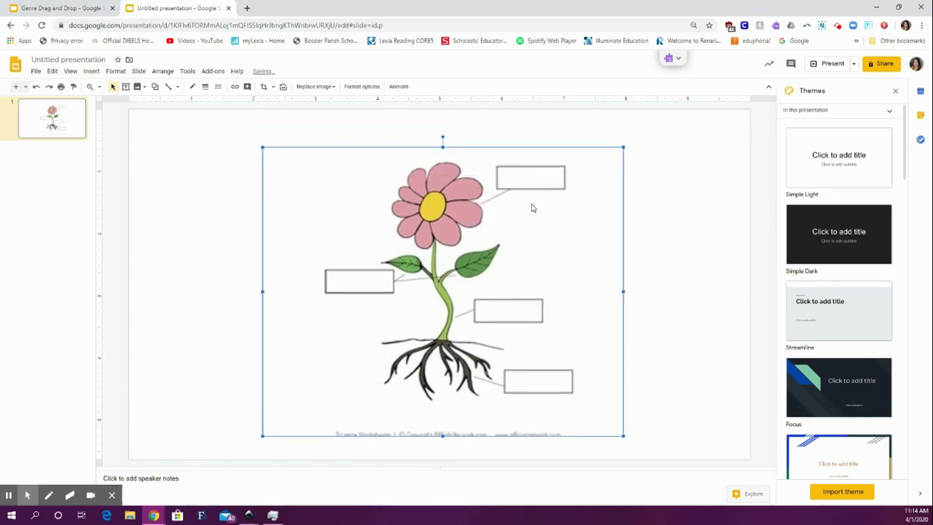
left_click(722, 174)
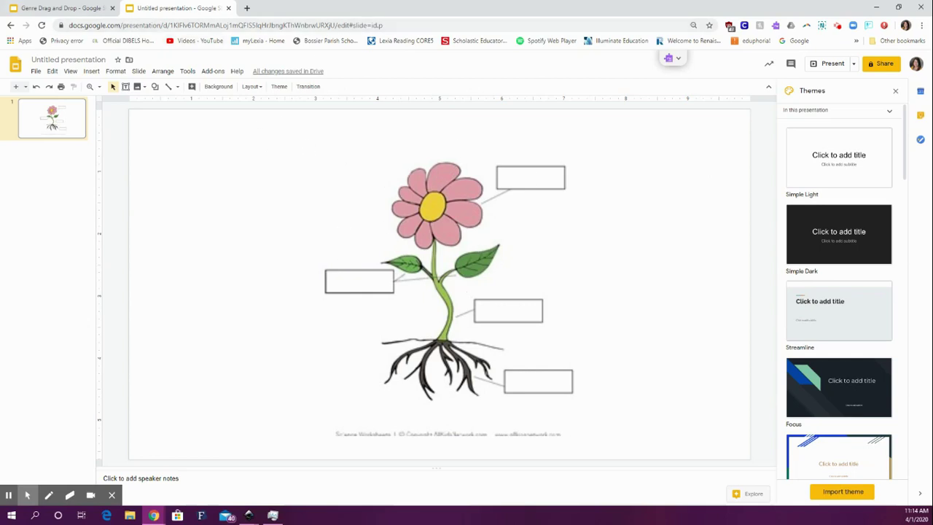
- Rename the presentation 'Flower Diagram Template' and download the slide as a JPEG image
left_click(61, 58)
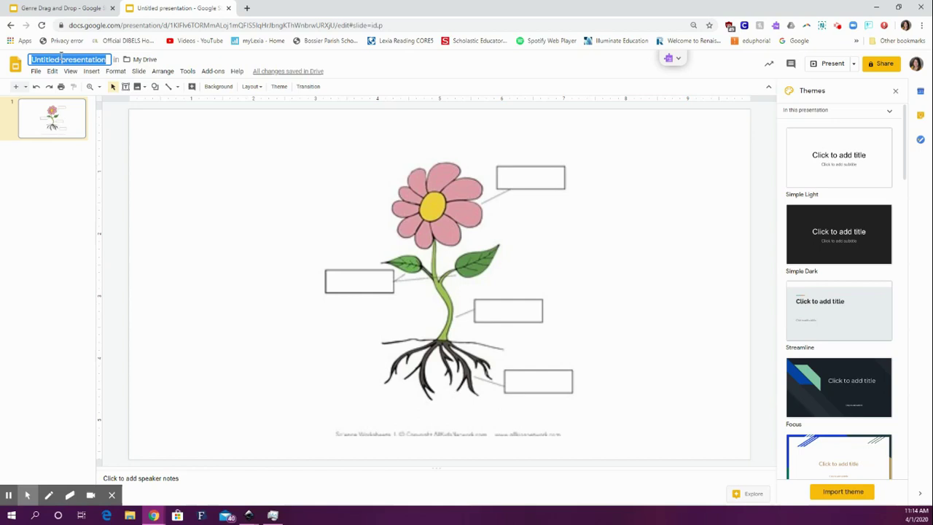
type("Fl")
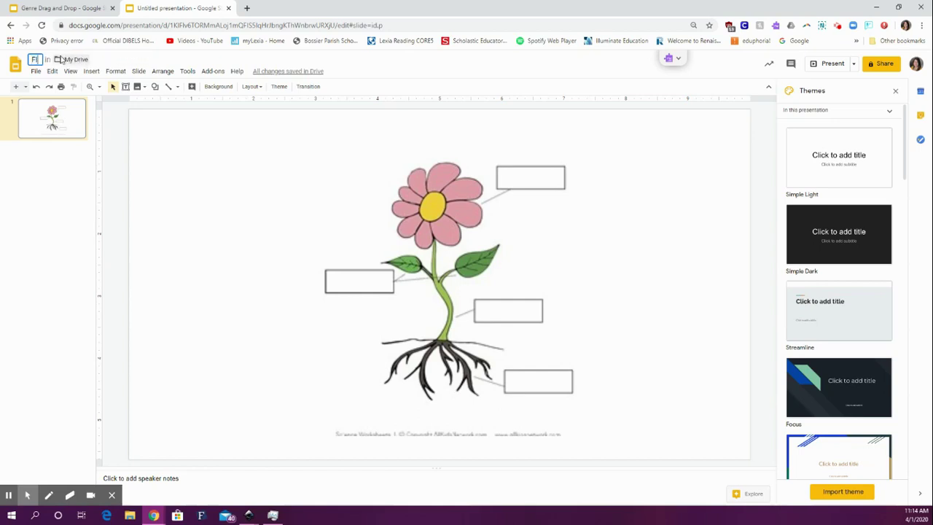
type("ower Di")
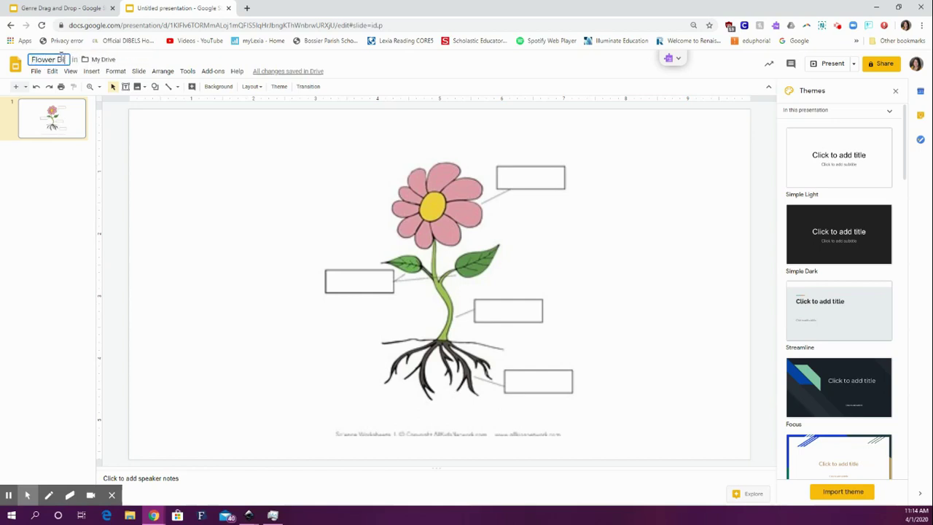
type("agram Templat")
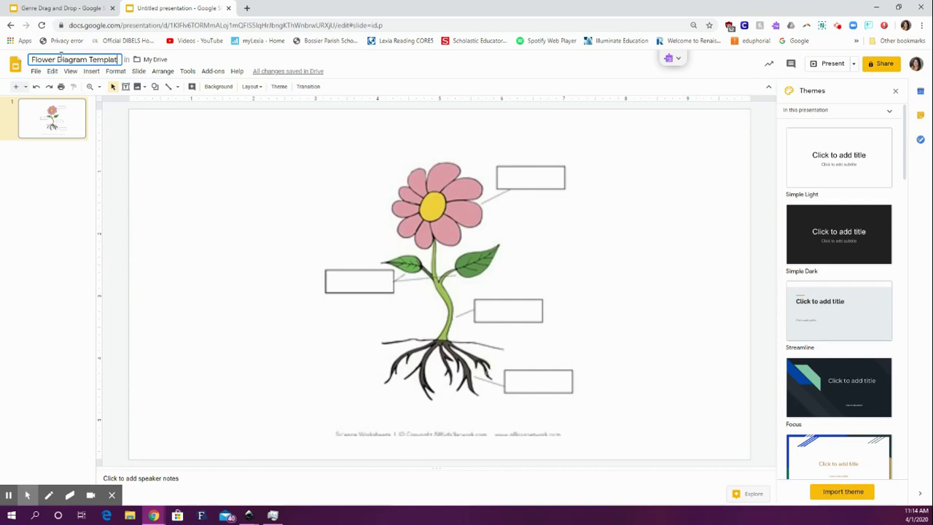
type("e")
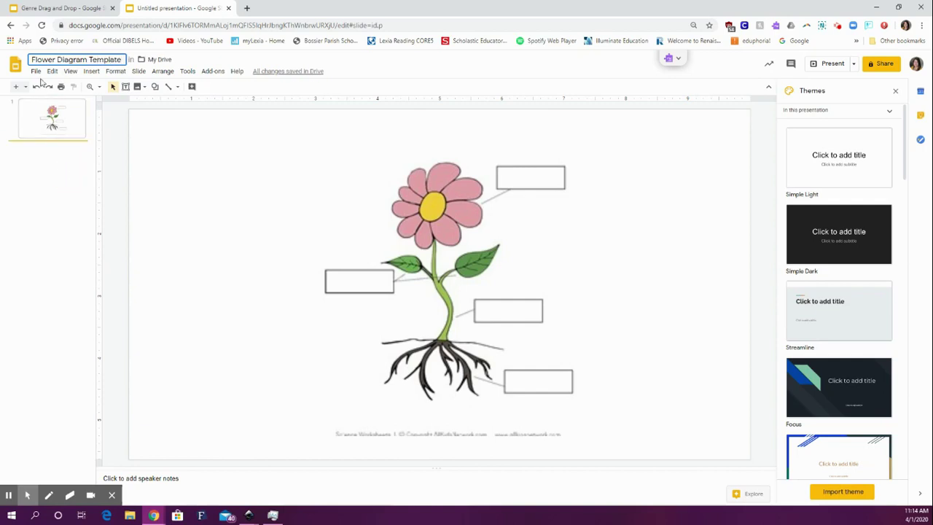
left_click(36, 72)
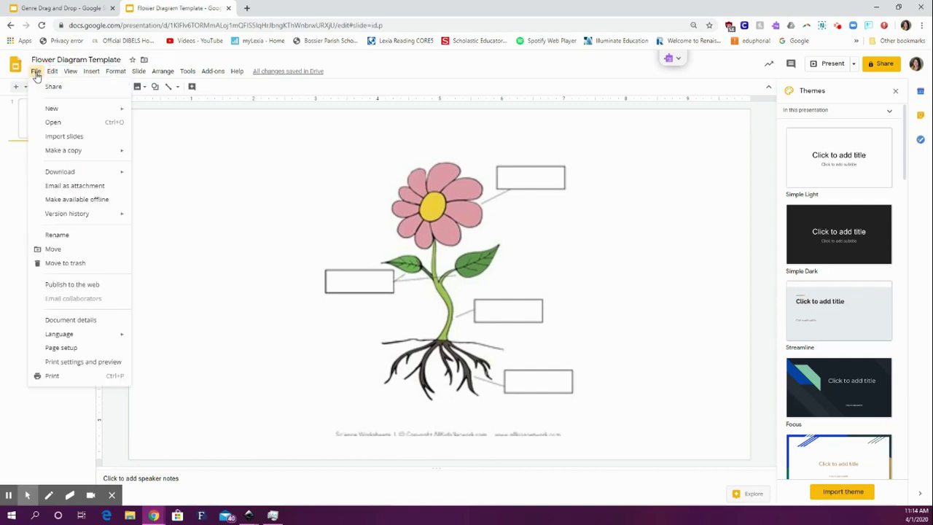
mouse_move(60, 171)
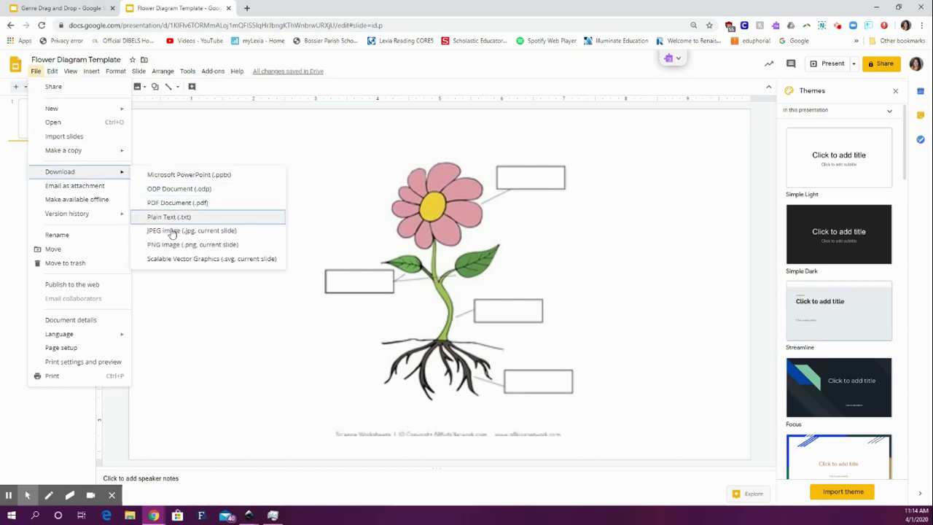
left_click(171, 235)
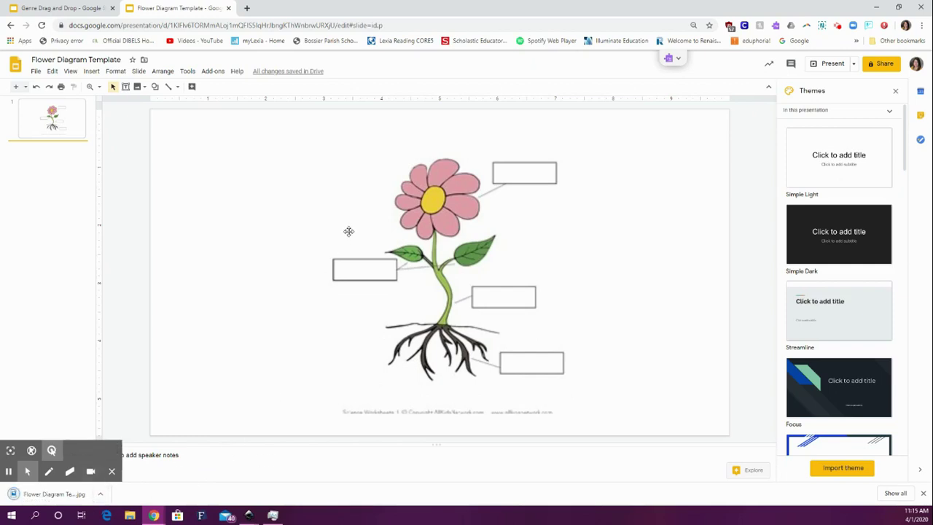
- Create another presentation via slides.new in a new tab and delete its placeholders
left_click(246, 7)
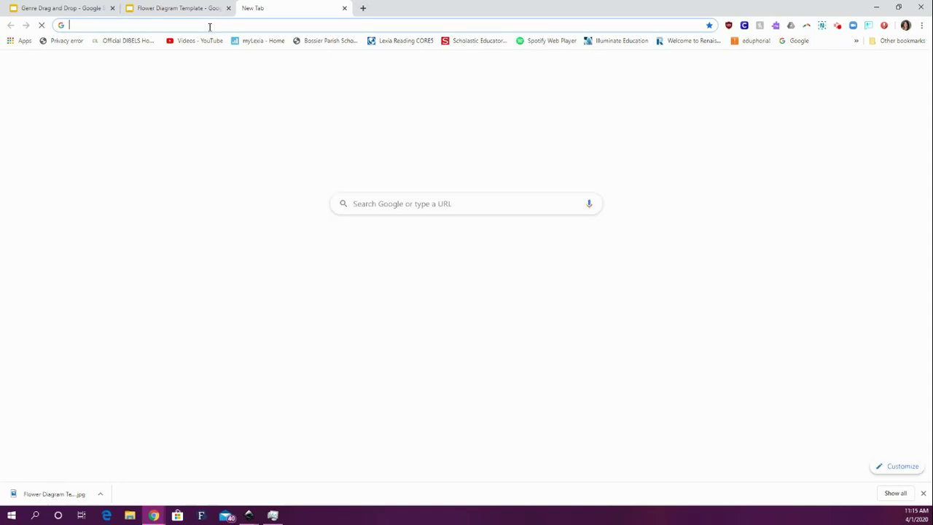
type("slides.")
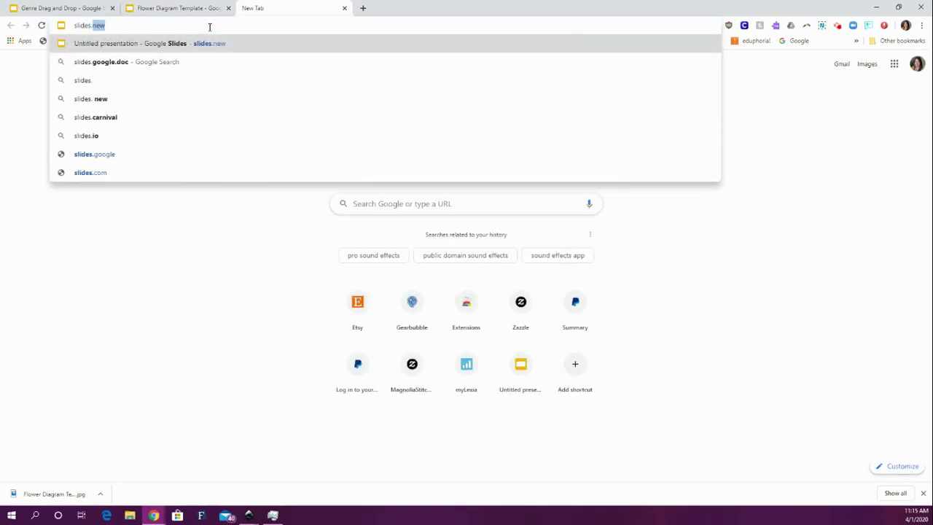
type("new")
key("Return")
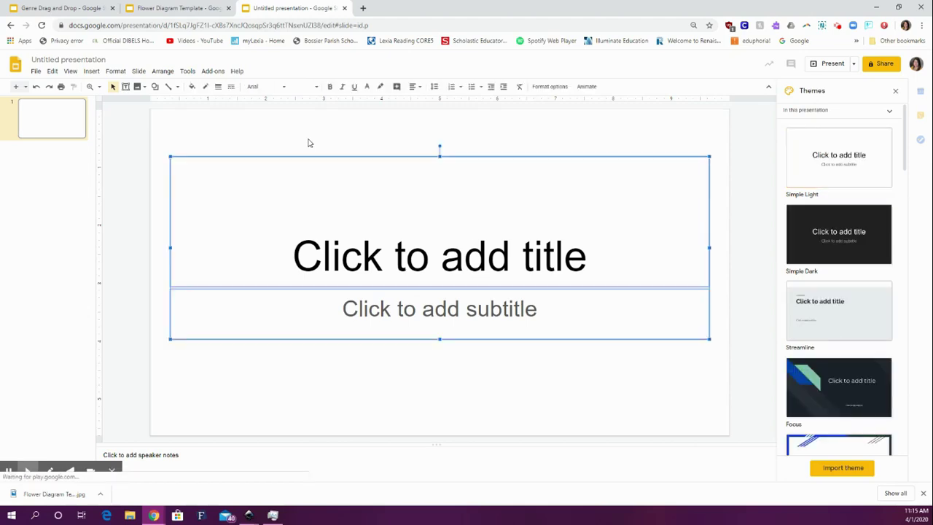
key("Delete")
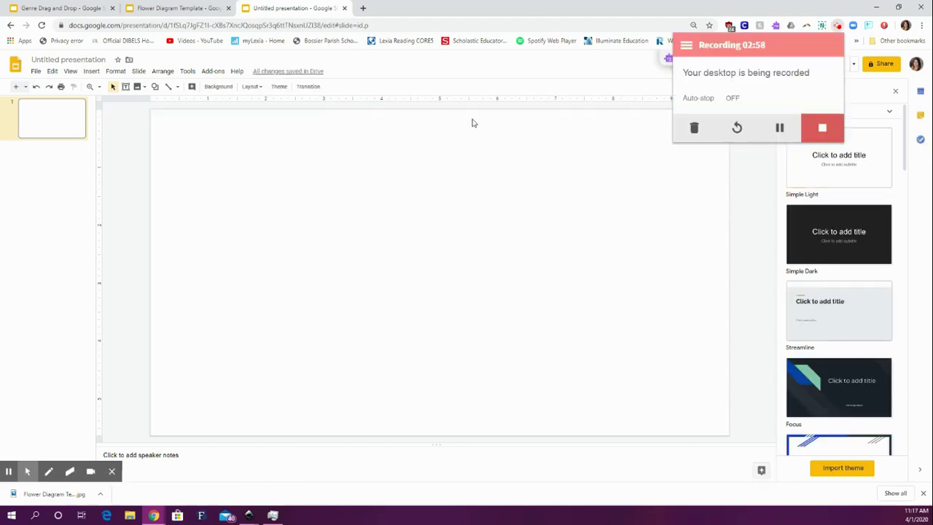
- Set the downloaded flower diagram JPEG as the blank slide's background image
right_click(305, 172)
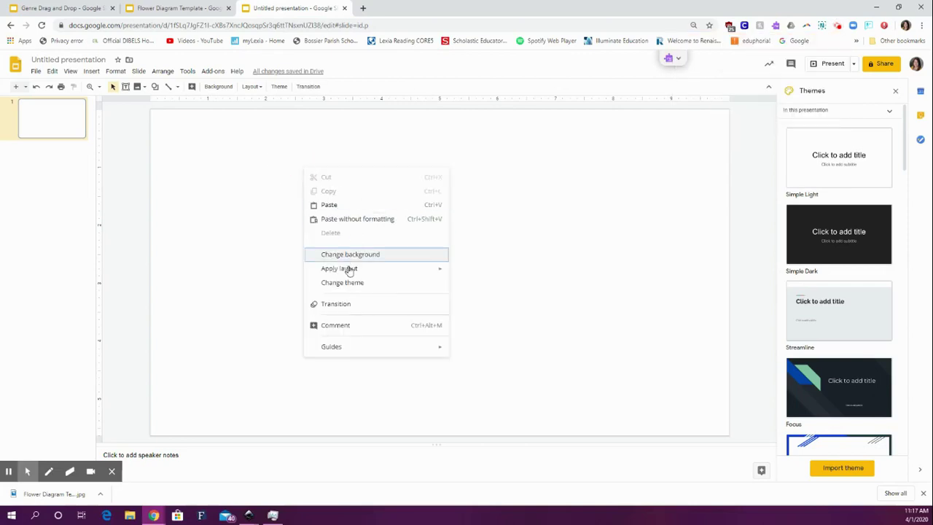
left_click(369, 253)
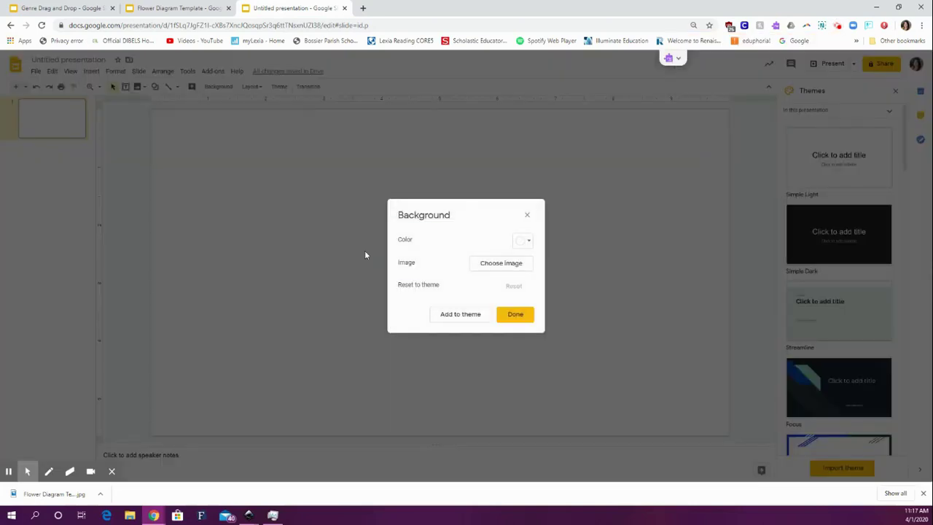
left_click(490, 263)
left_click(493, 265)
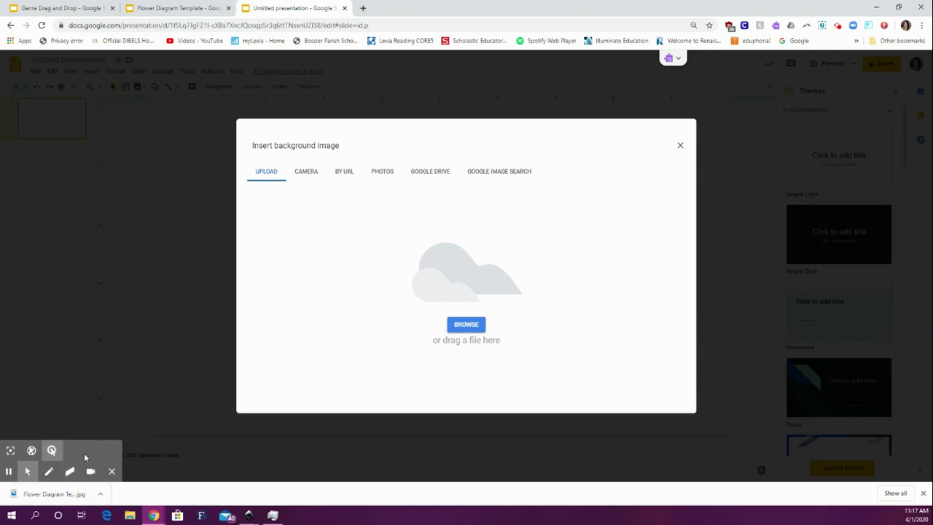
left_click_drag(66, 493, 489, 271)
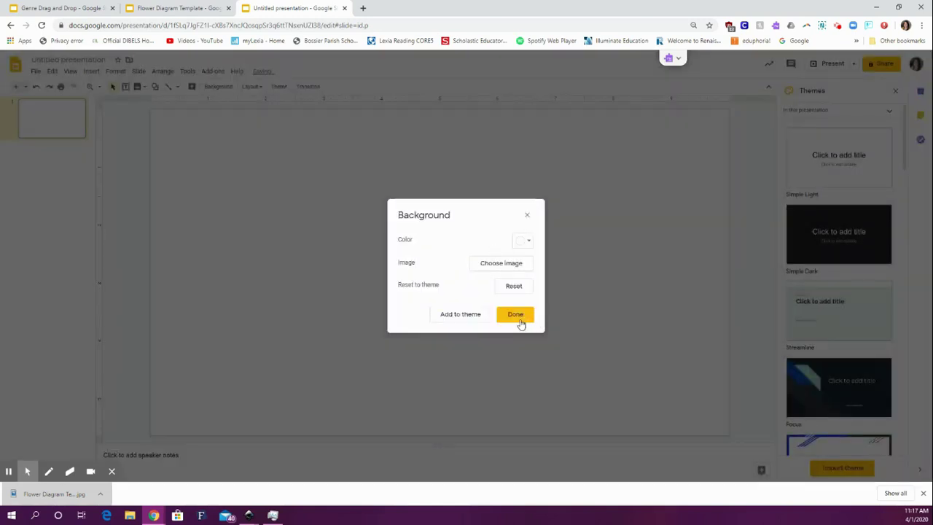
left_click(521, 314)
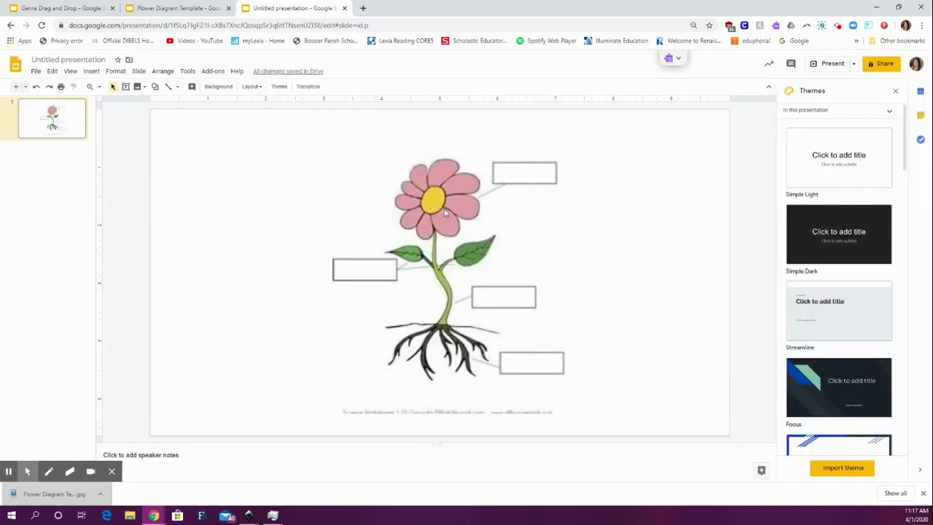
left_click(349, 290)
- Draw a black-bordered text box near the top-left, narrow it, and enter text editing
left_click(91, 71)
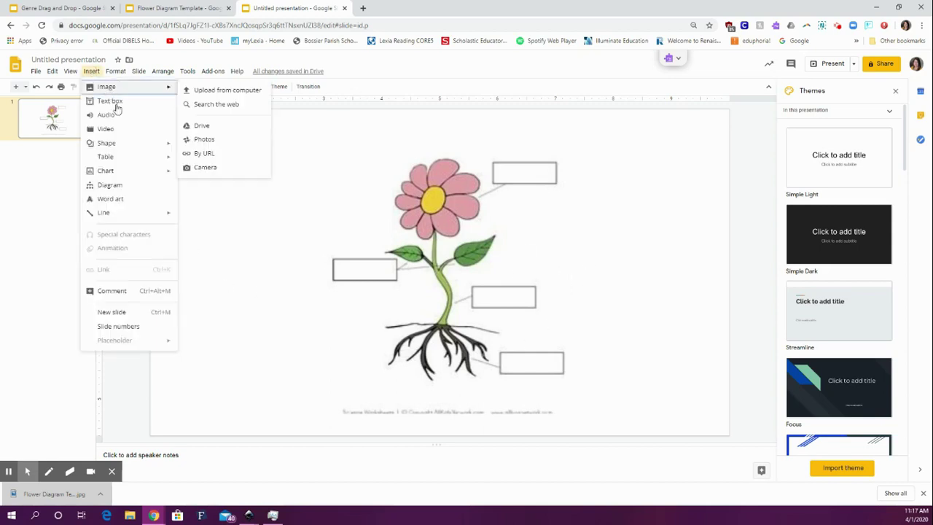
left_click(110, 102)
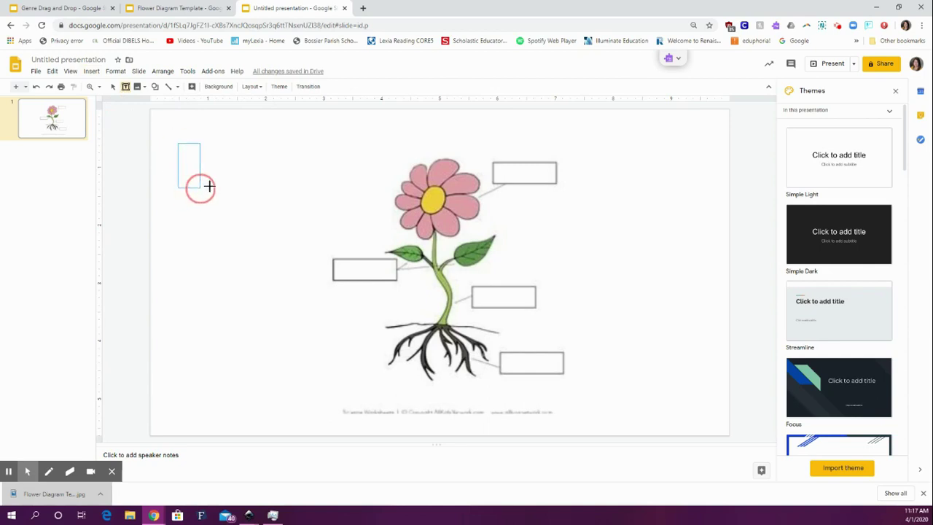
left_click_drag(183, 141, 304, 179)
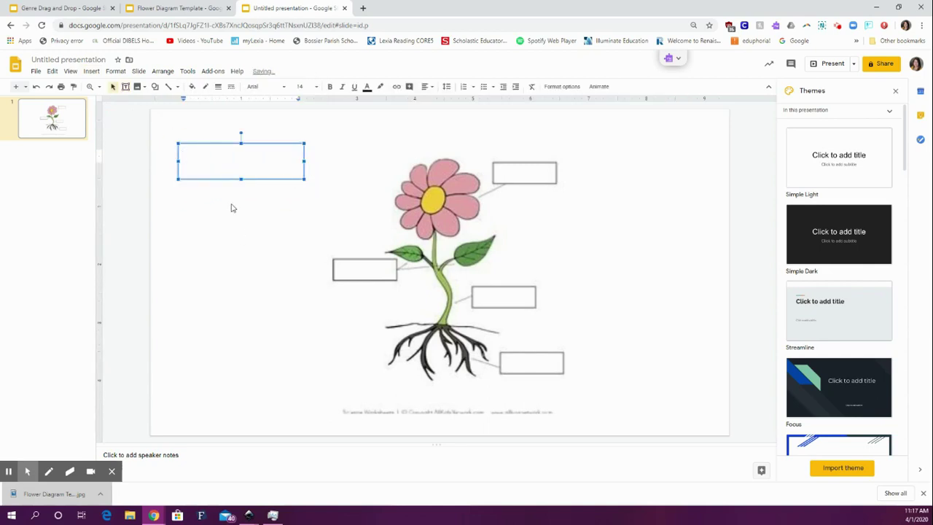
left_click(207, 90)
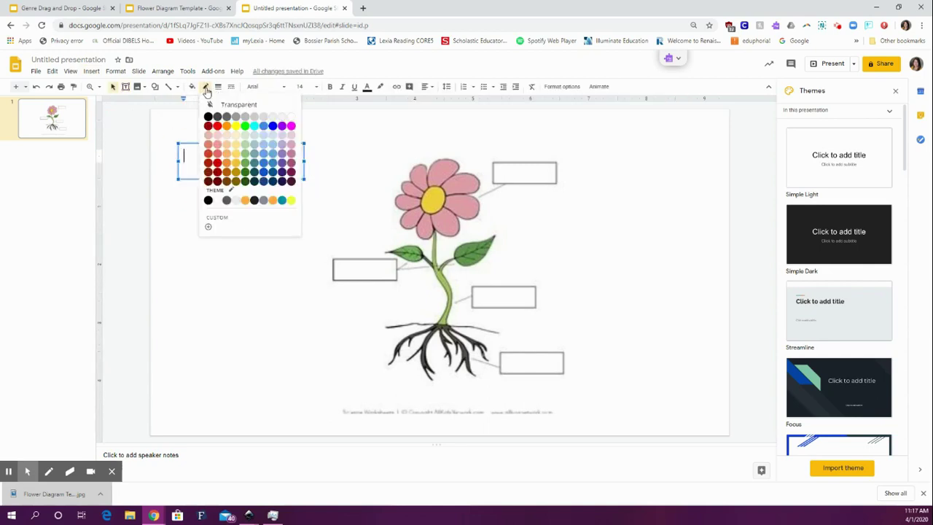
left_click(209, 116)
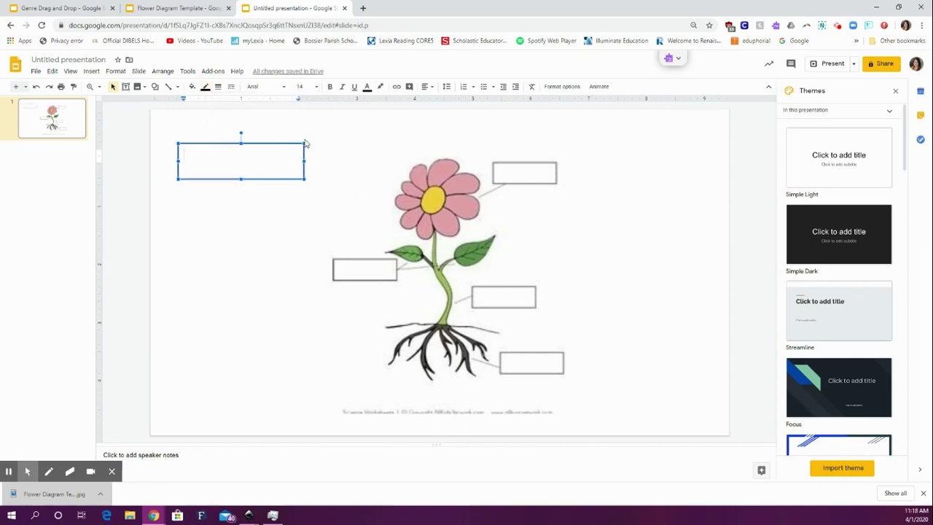
left_click_drag(305, 143, 283, 151)
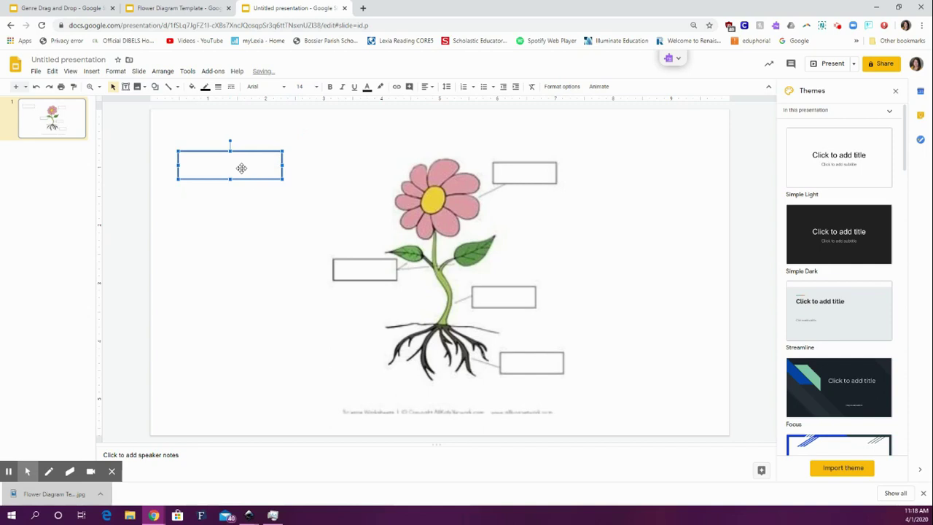
right_click(233, 167)
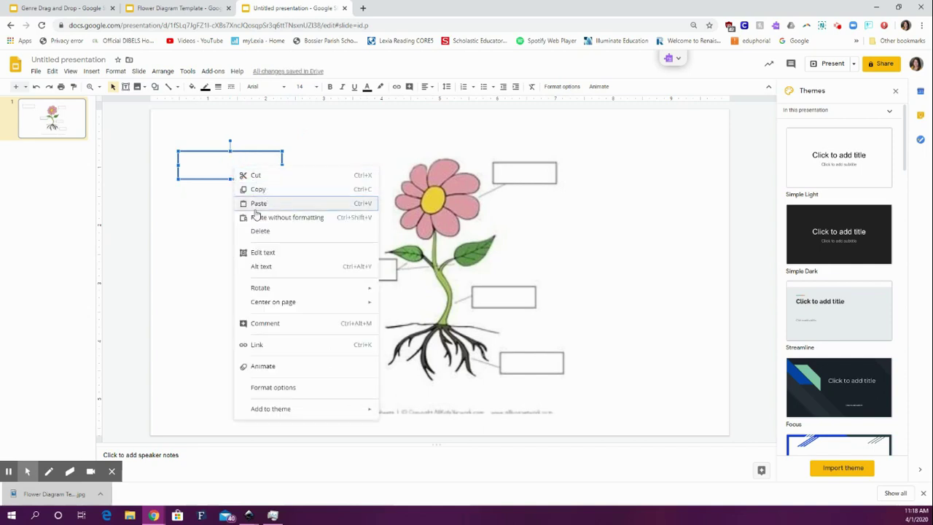
left_click(266, 255)
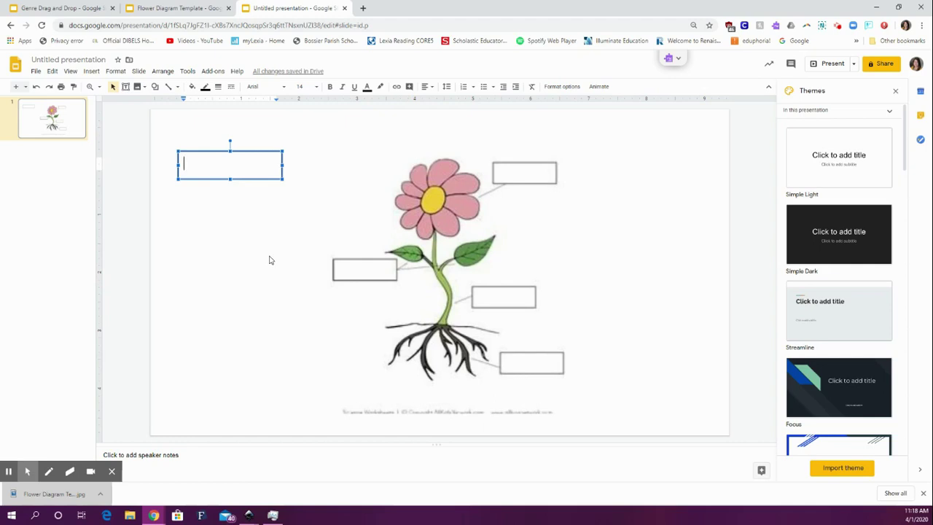
- Type 'Stem' in the box, fit the box to the word, centre it, and apply Chelsea Market font
type("Stem")
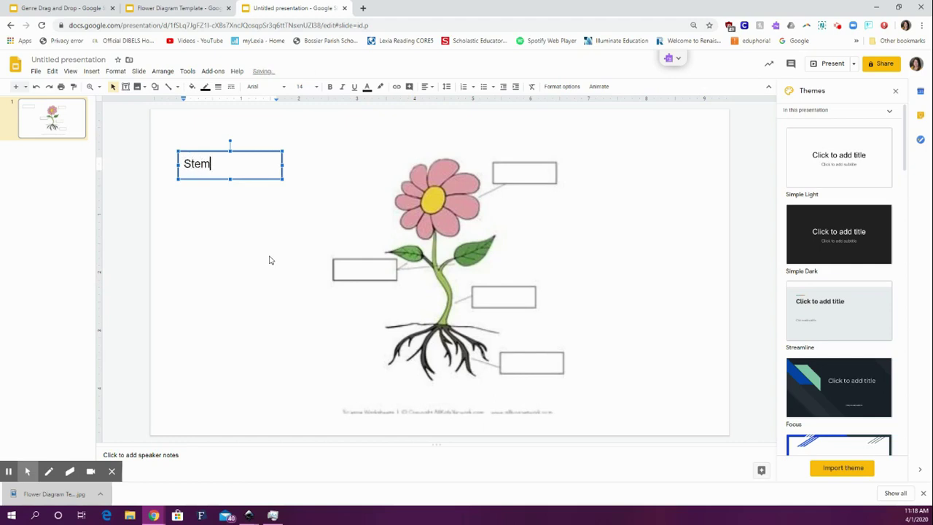
left_click_drag(258, 165, 216, 163)
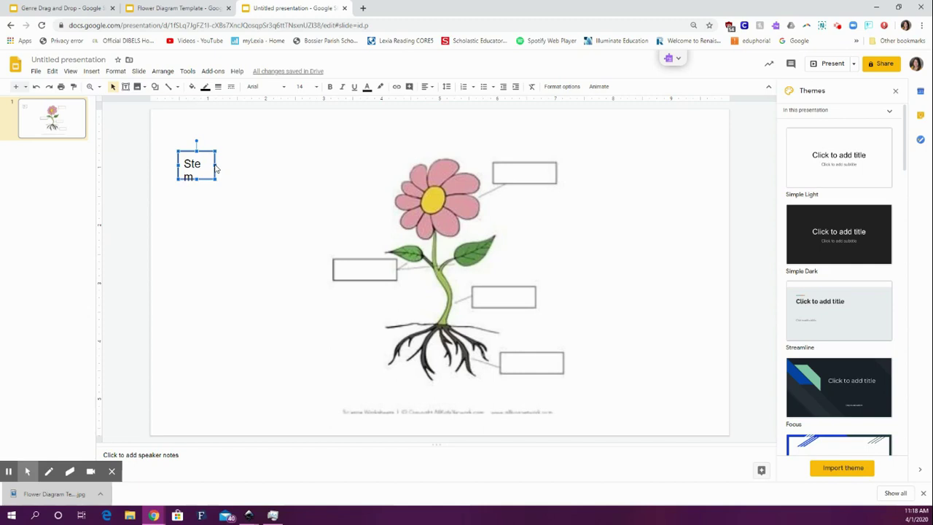
left_click(220, 164)
left_click_drag(222, 163, 225, 163)
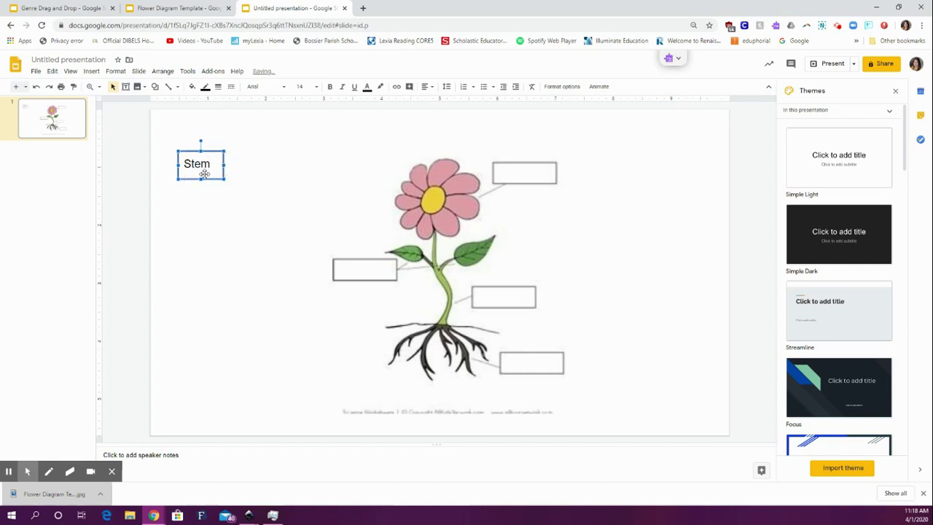
left_click(425, 86)
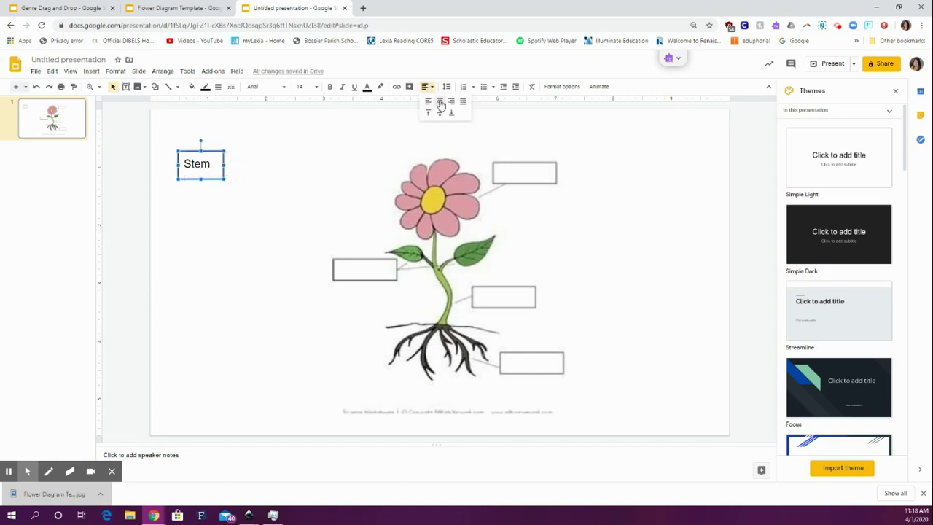
left_click(437, 109)
left_click(261, 87)
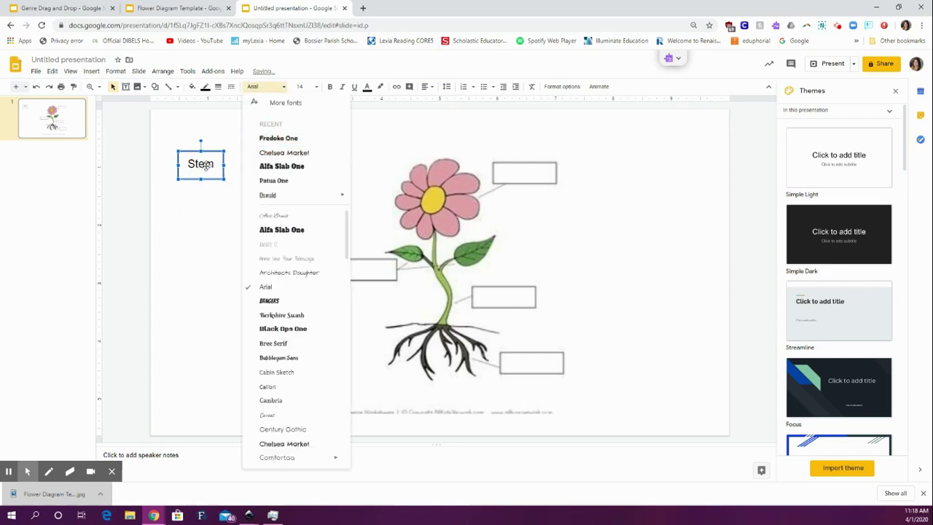
left_click(302, 153)
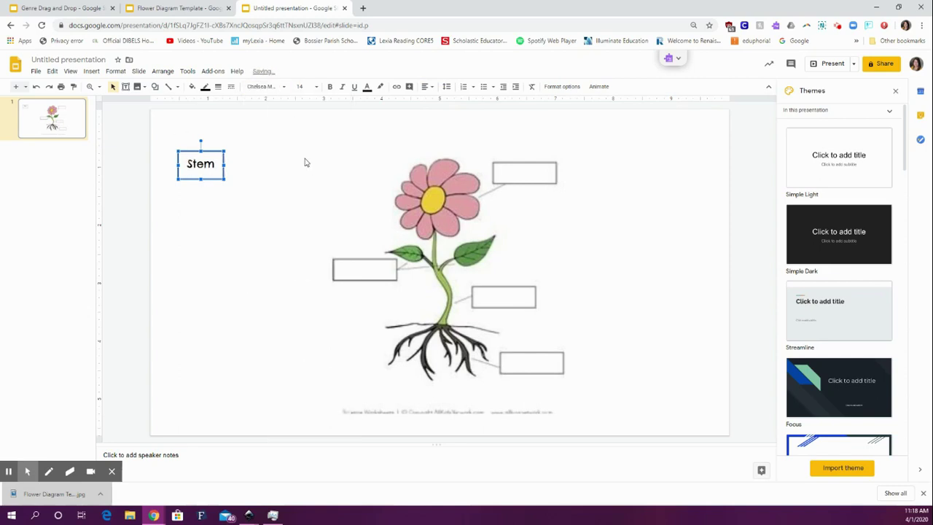
left_click(290, 185)
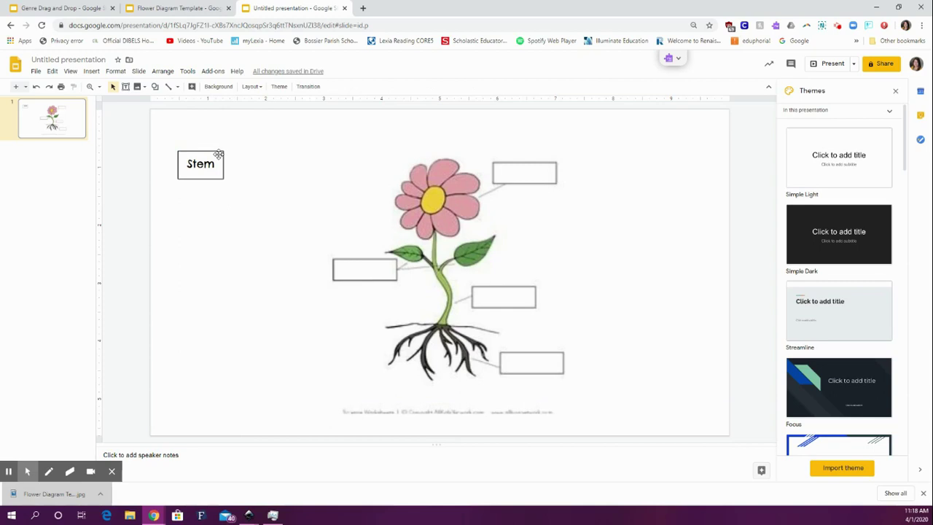
left_click(218, 155)
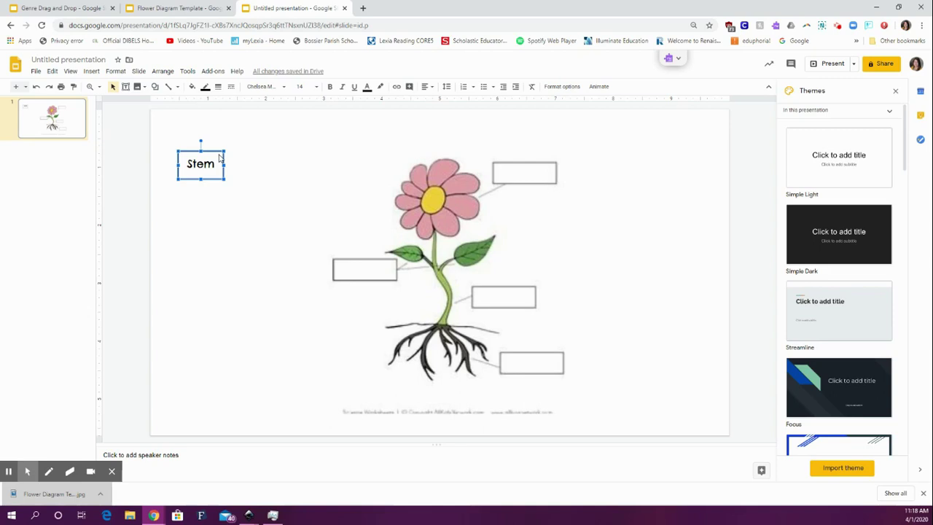
- Duplicate the Stem box below the original and relabel the copy 'Roots'
key("ctrl+d")
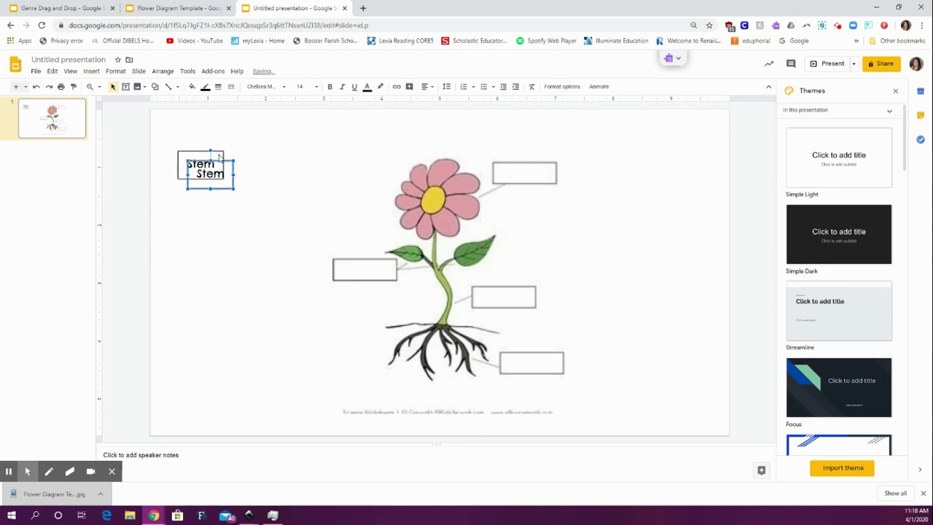
left_click_drag(221, 159, 214, 197)
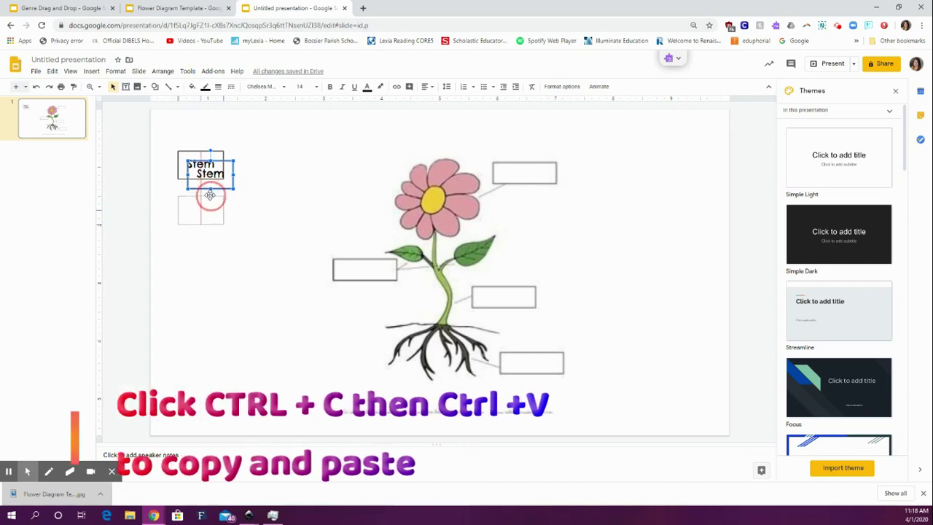
left_click_drag(213, 196, 204, 205)
double_click(201, 209)
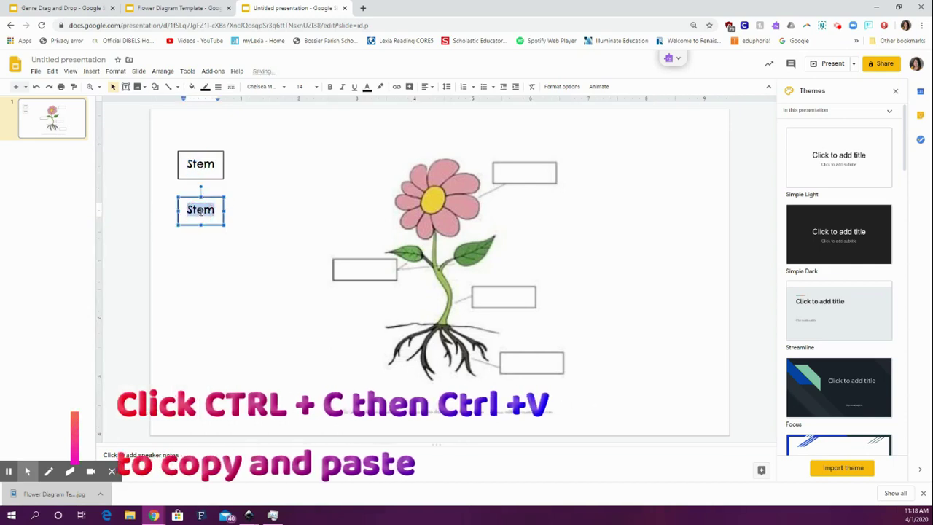
type("Roots")
- Paste another Stem copy beside the original, relabel it 'Flower', and widen it
left_click(218, 279)
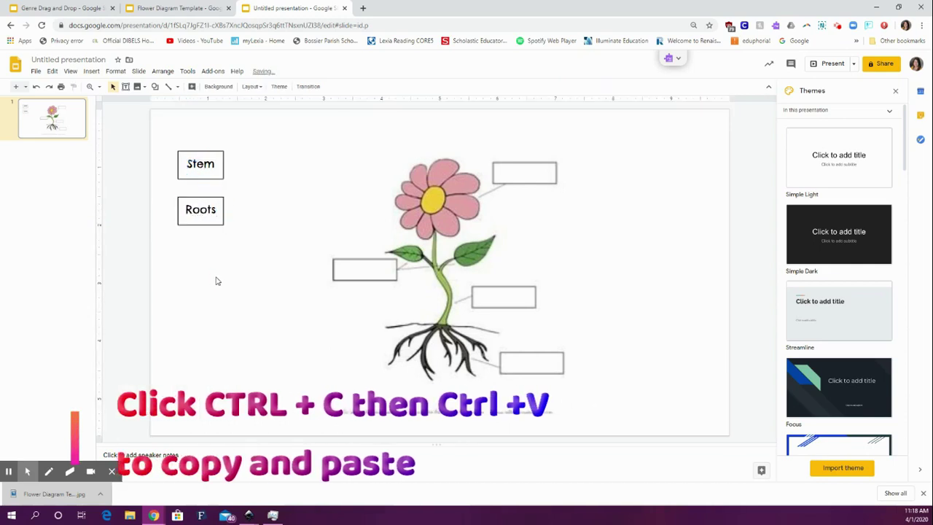
key("ctrl+v")
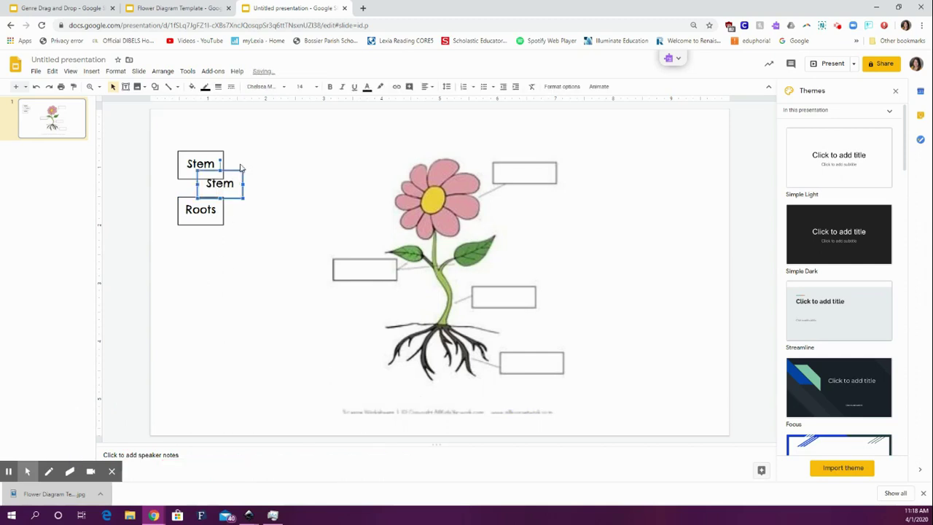
left_click_drag(238, 171, 284, 153)
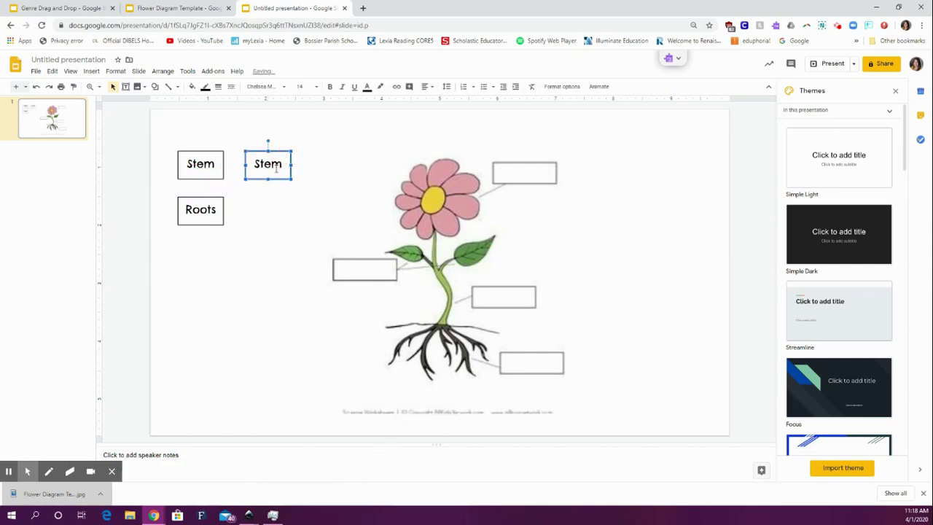
double_click(274, 165)
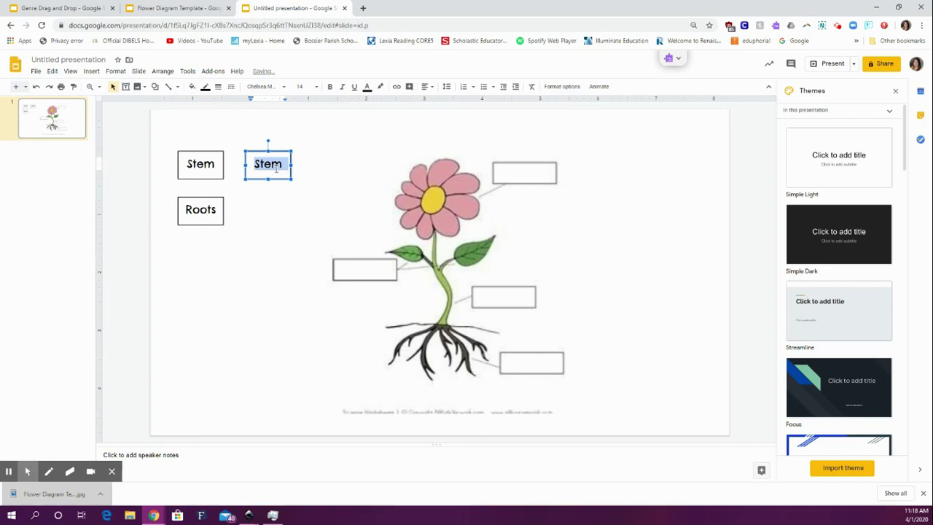
type("Flowe")
left_click_drag(292, 164, 305, 164)
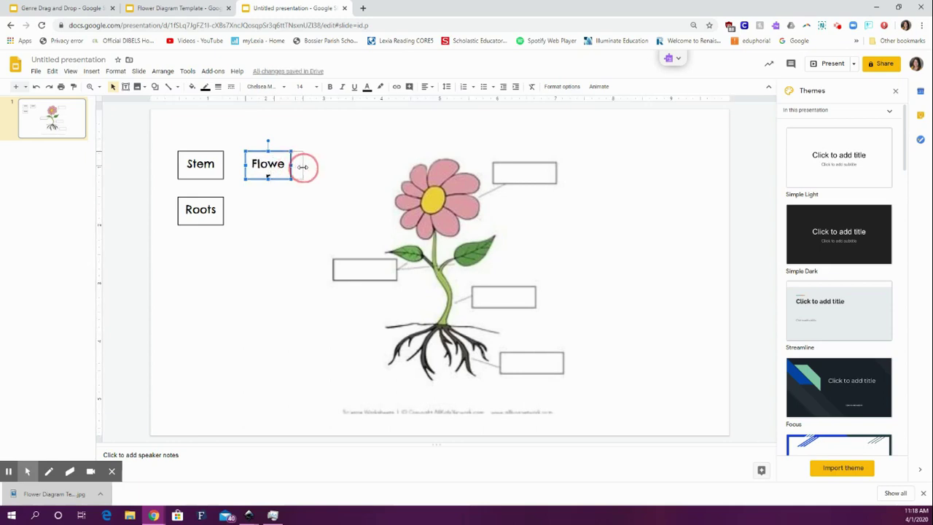
- Paste a third copy labelled 'Leaves', widen it, and place it beside Roots under Flower
left_click(290, 219)
key("ctrl+v")
left_click_drag(242, 181, 287, 209)
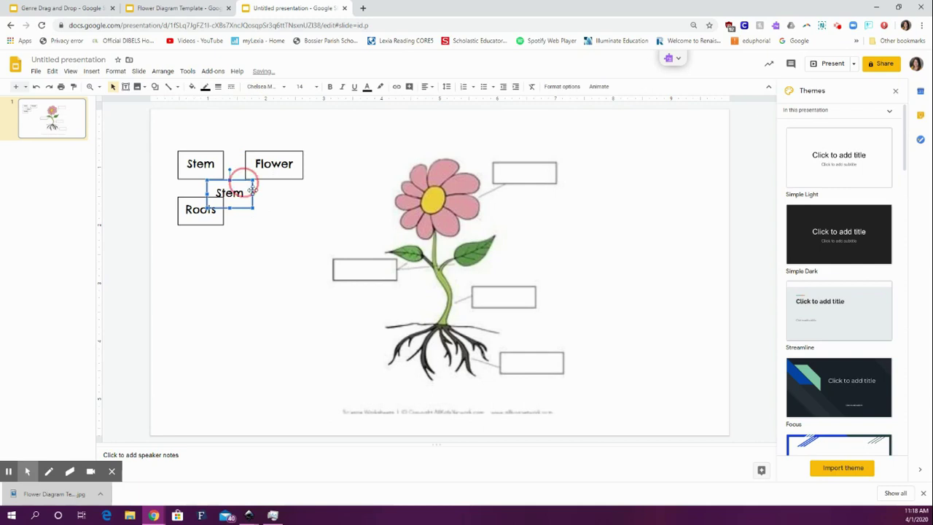
double_click(284, 220)
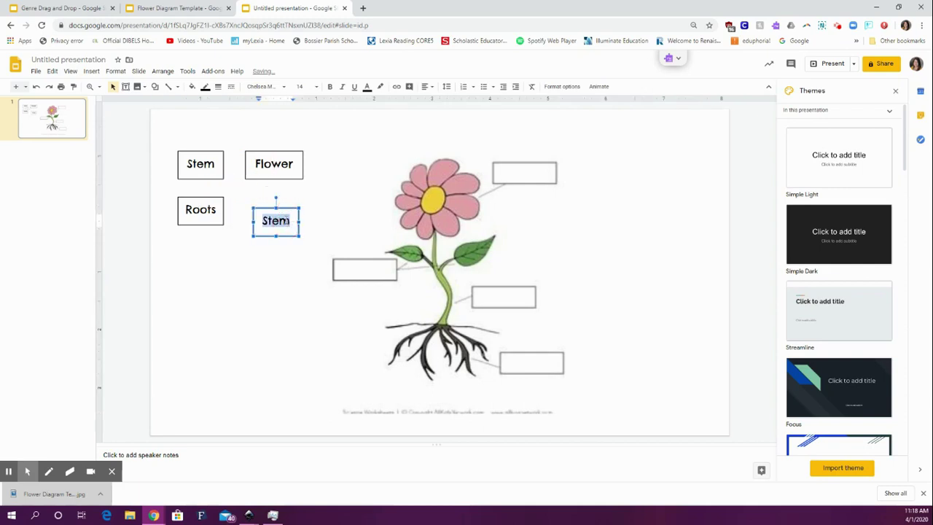
type("Leaves")
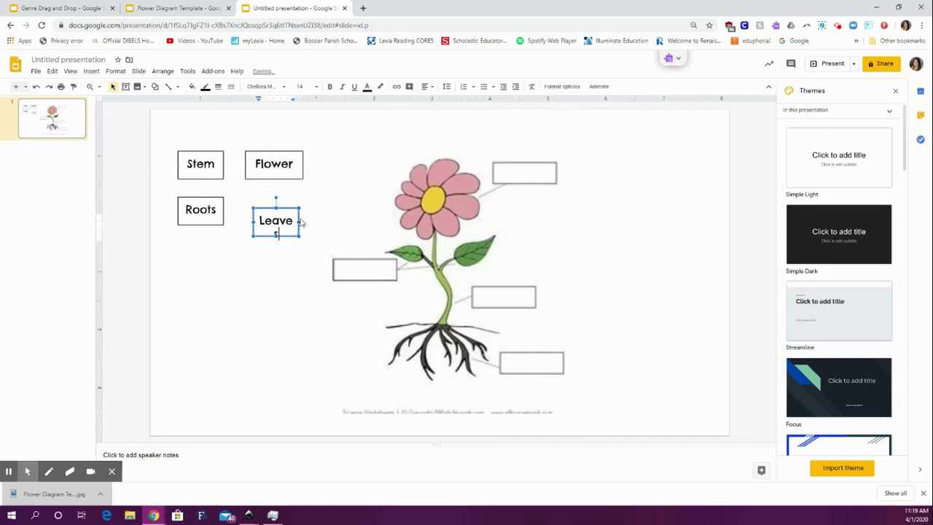
left_click_drag(300, 222, 324, 221)
left_click(301, 207)
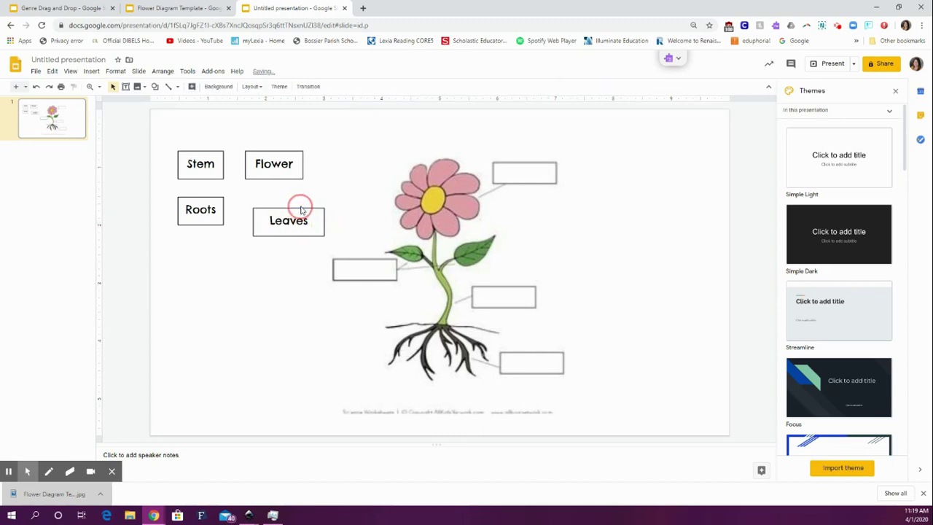
left_click(308, 218)
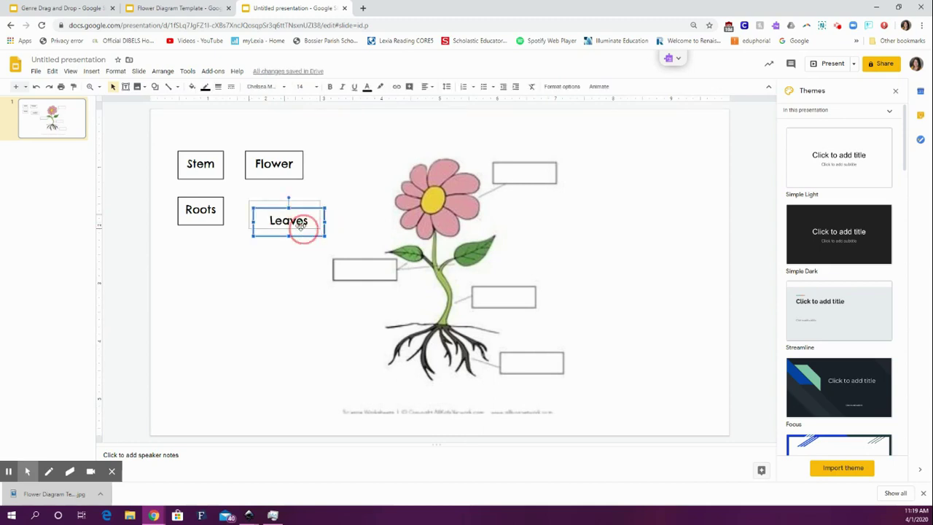
left_click_drag(300, 224, 285, 211)
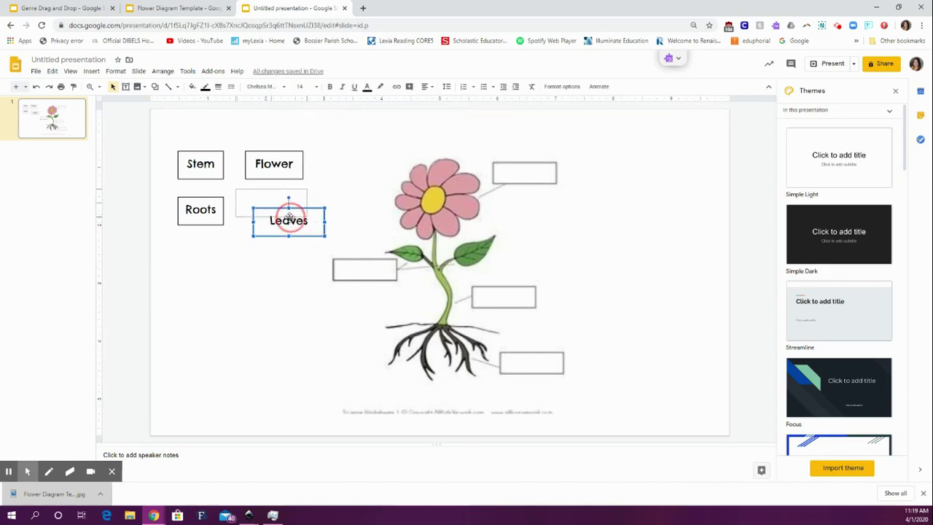
left_click(256, 280)
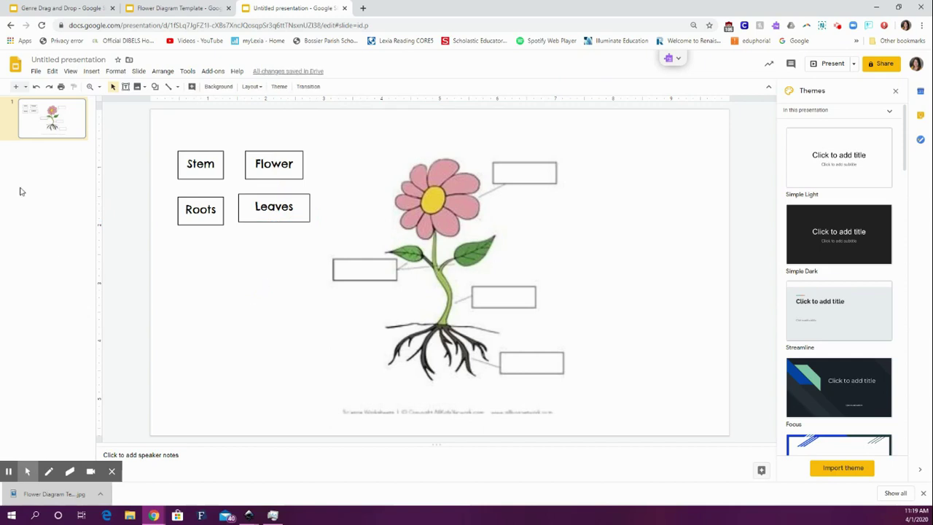
left_click(207, 166)
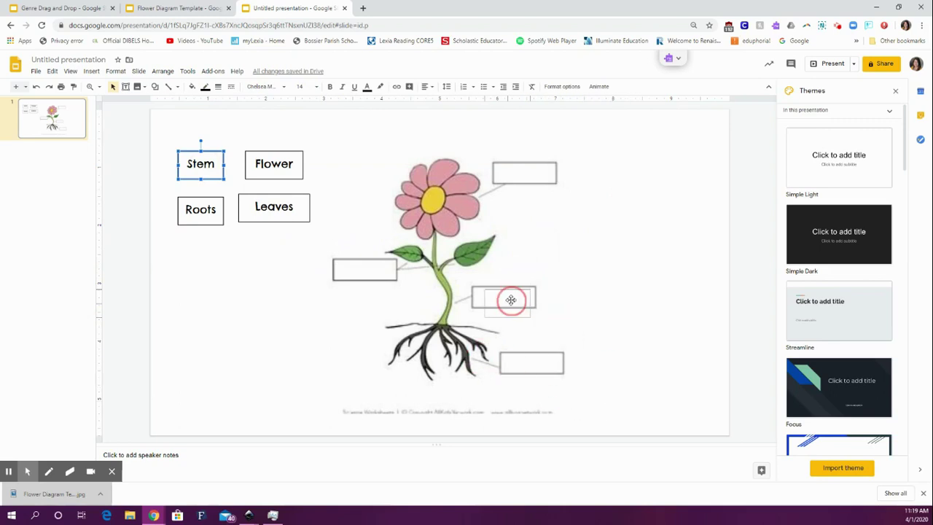
left_click_drag(200, 163, 510, 300)
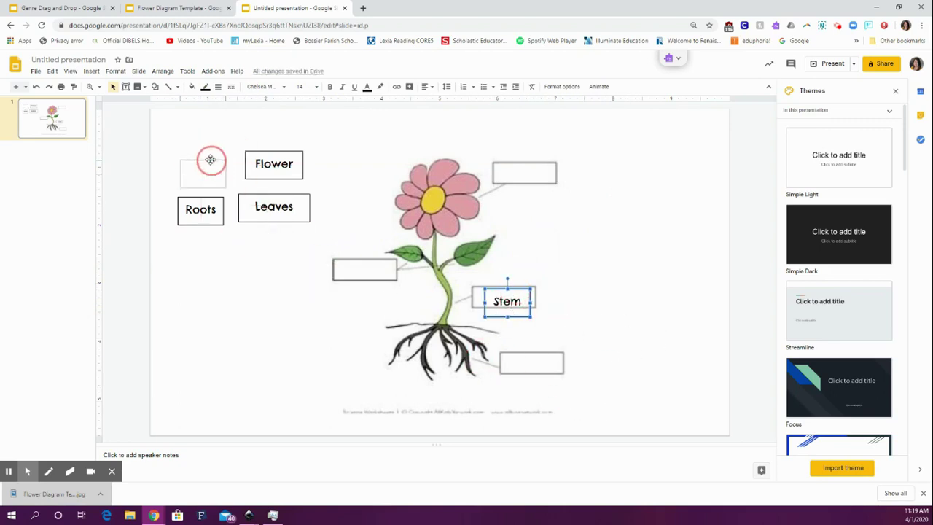
key("ctrl+z")
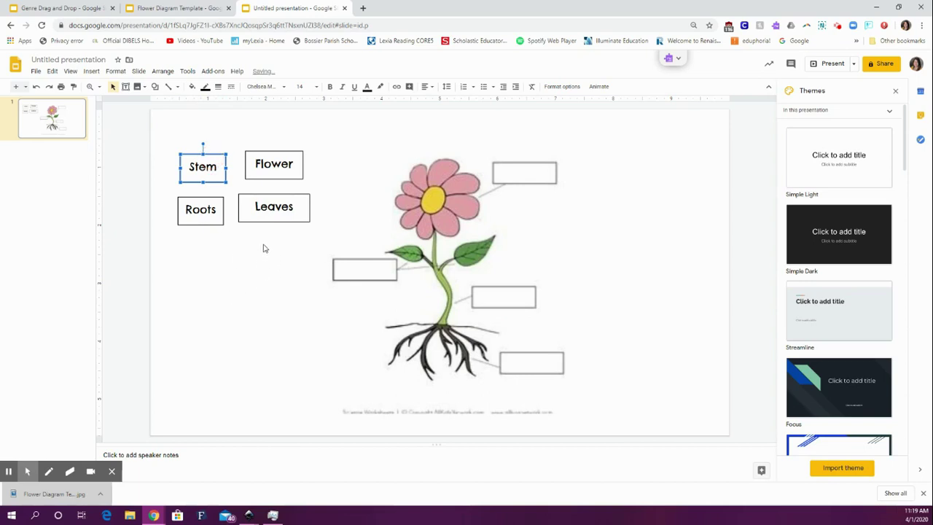
left_click(265, 249)
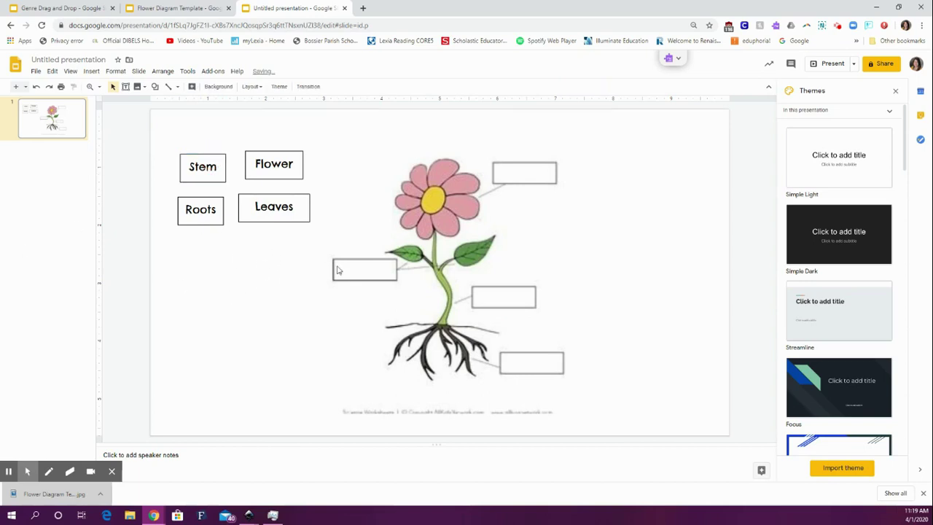
- Draw a wide text box above the flower diagram and type 'Name:' into it
left_click(96, 71)
left_click(135, 100)
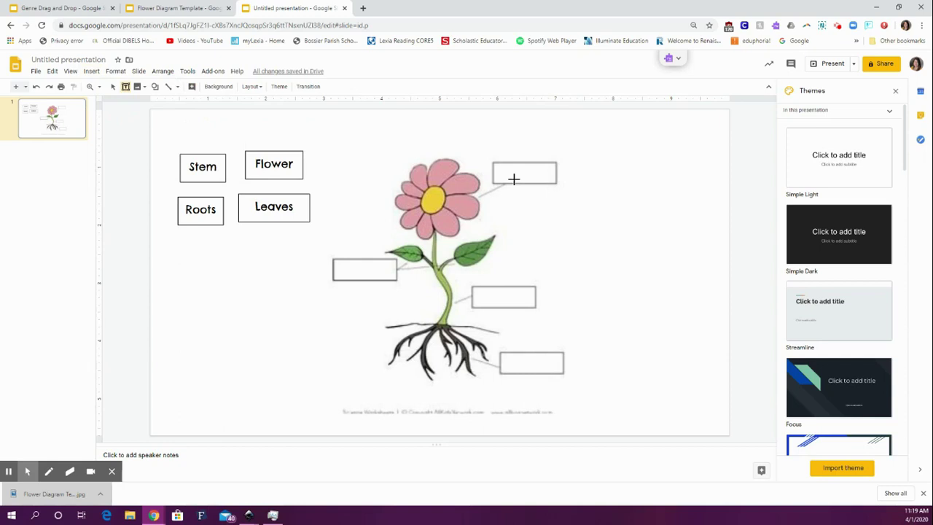
left_click_drag(475, 123, 670, 154)
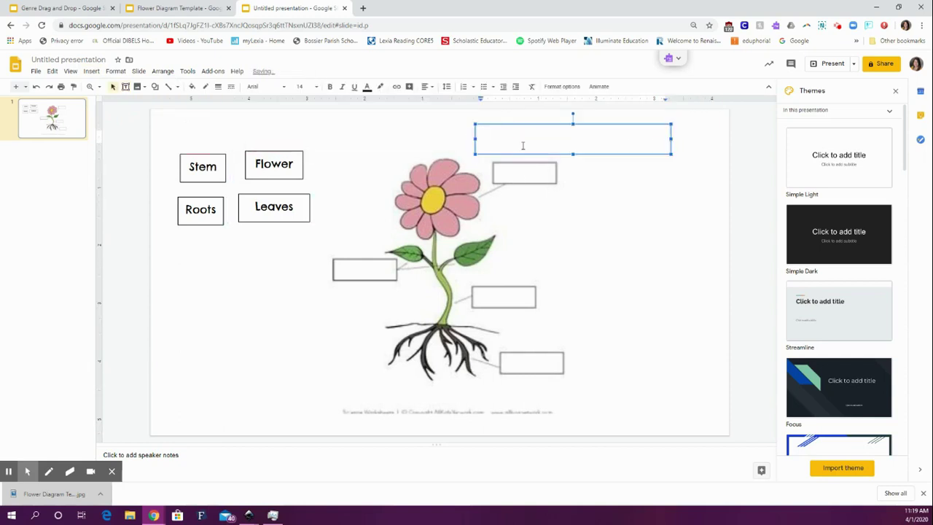
type("Name:")
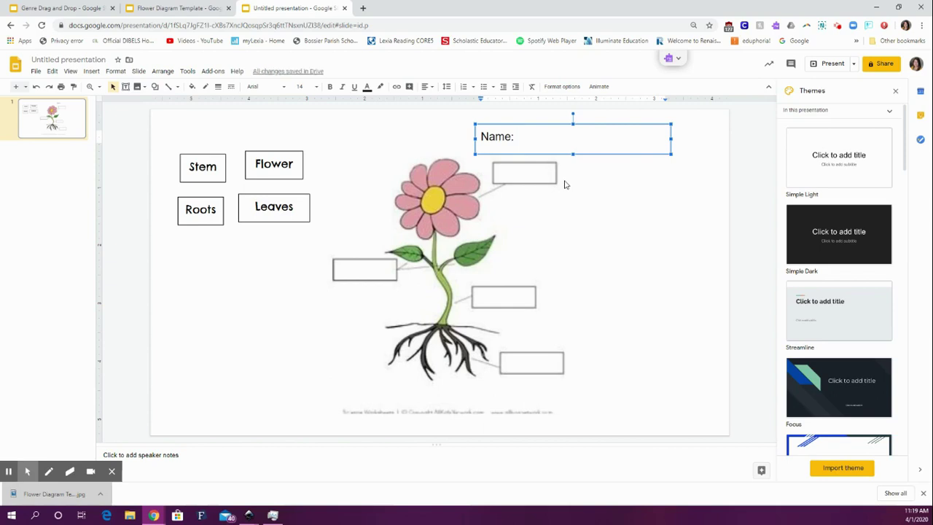
left_click(628, 213)
- Give the Name: box a black border and add a new blank slide
left_click(505, 135)
left_click(205, 87)
left_click(209, 117)
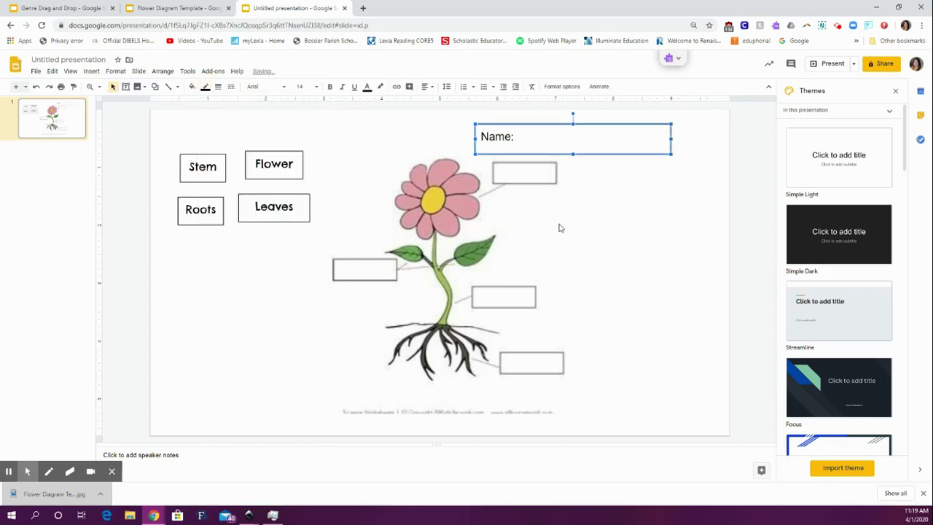
left_click(632, 204)
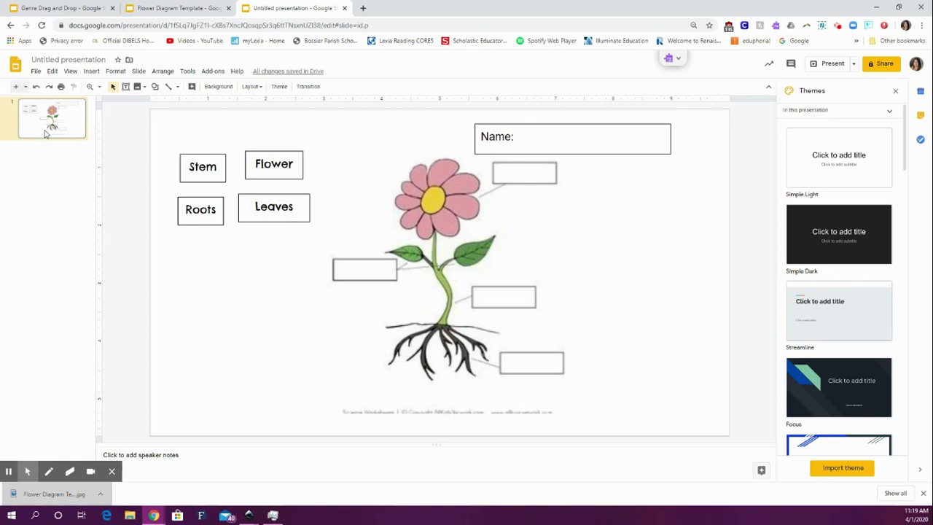
left_click(16, 86)
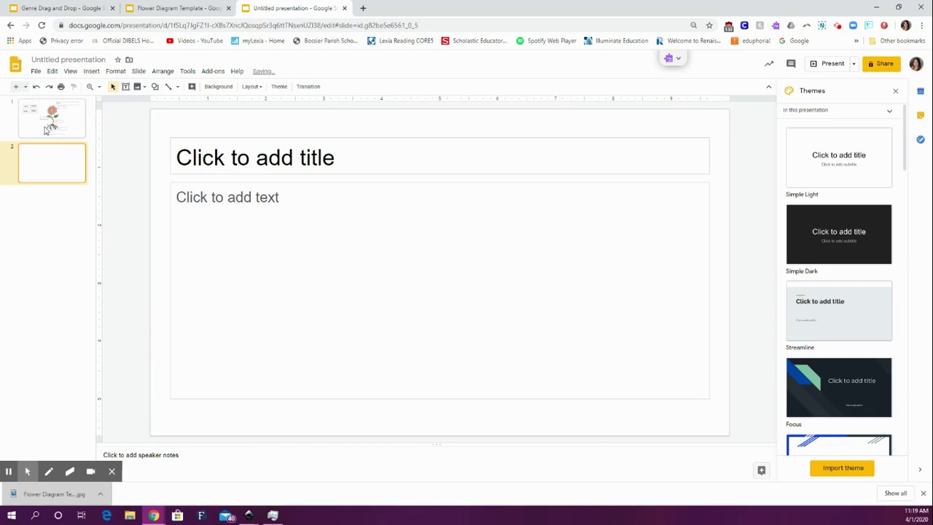
- Move the blank slide above the flower slide and give it the title 'Directions'
left_click_drag(71, 166, 70, 123)
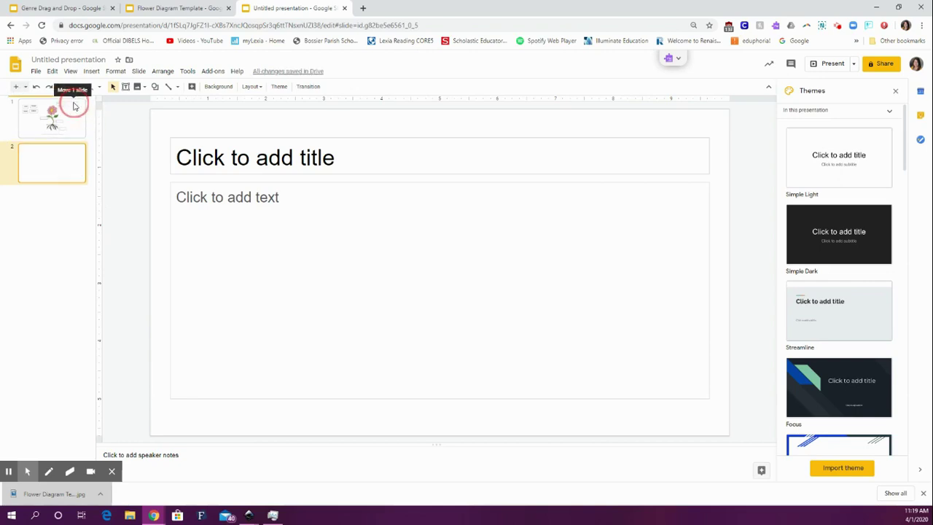
left_click(224, 155)
type("Dir")
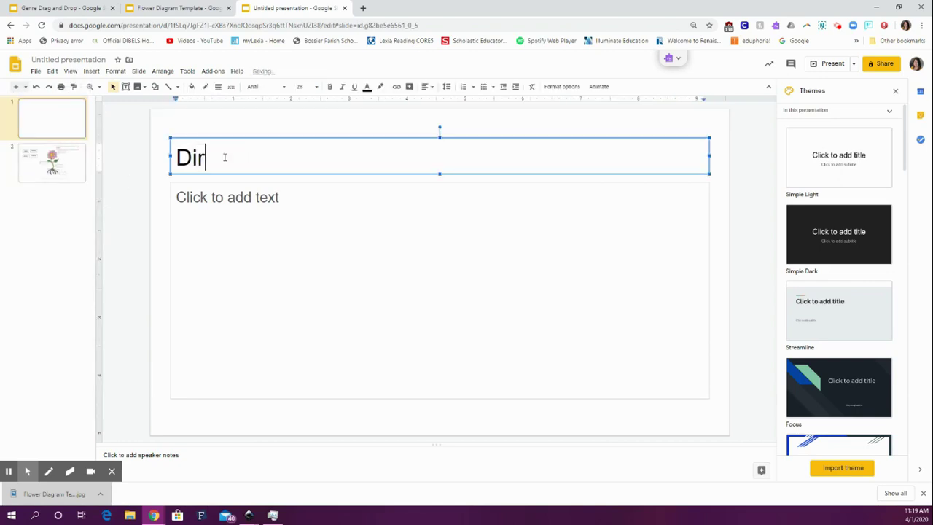
type("ections")
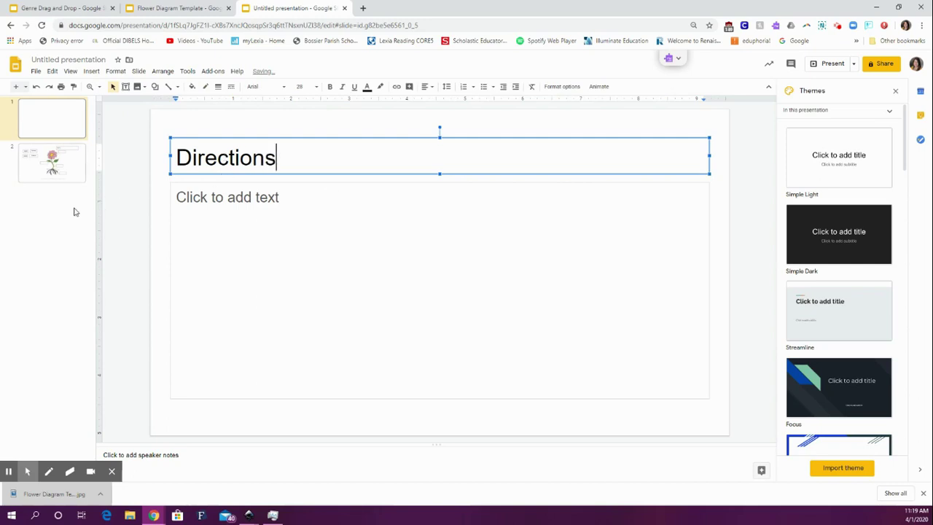
left_click(53, 220)
left_click(60, 121)
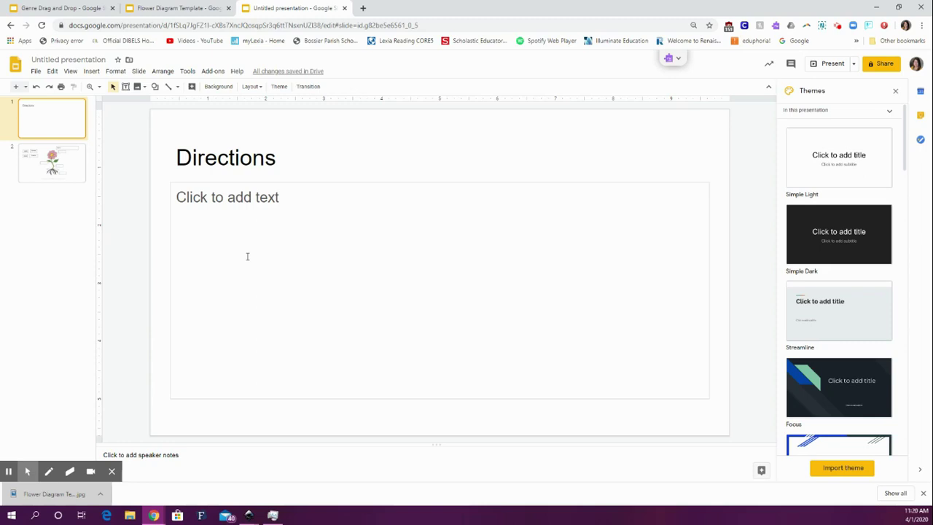
left_click_drag(86, 494, 57, 218)
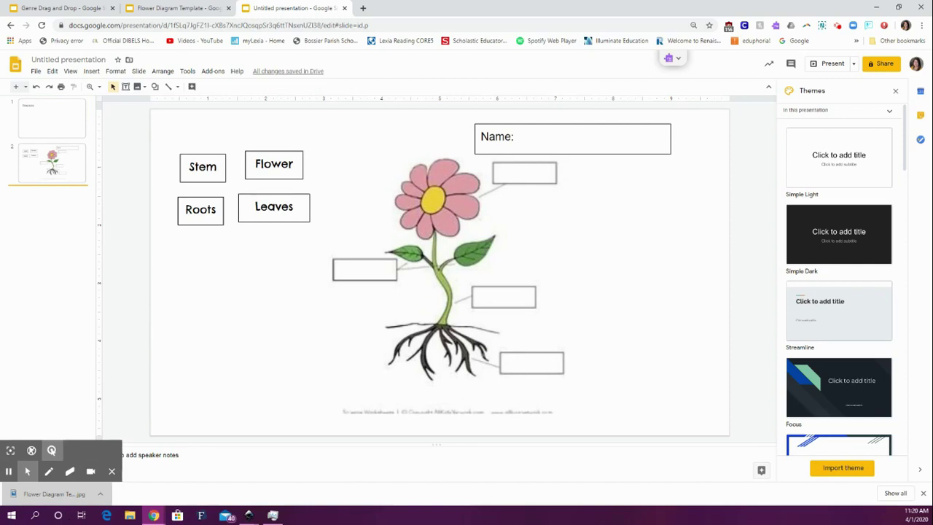
- Duplicate the flower diagram slide repeatedly with Ctrl+D, then return to the first flower slide
left_click(56, 168)
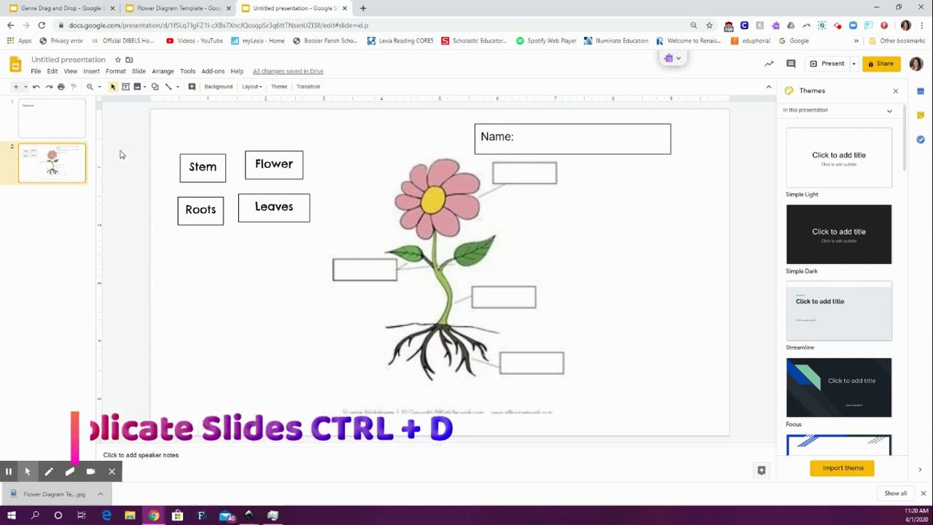
key("ctrl+d")
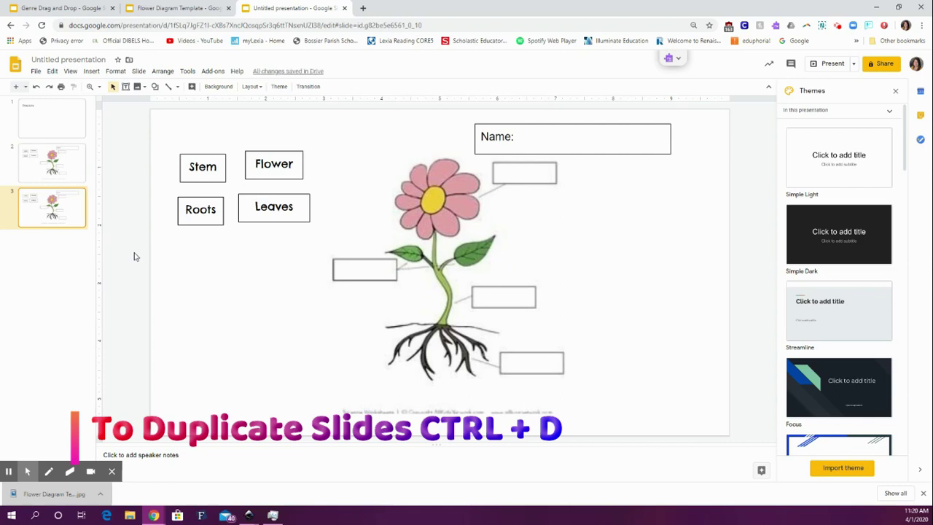
key("ctrl+d")
key("ctrl+d")
key("ctrl+d")
key("ctrl+d")
key("ctrl+d")
key("ctrl+d")
key("ctrl+d")
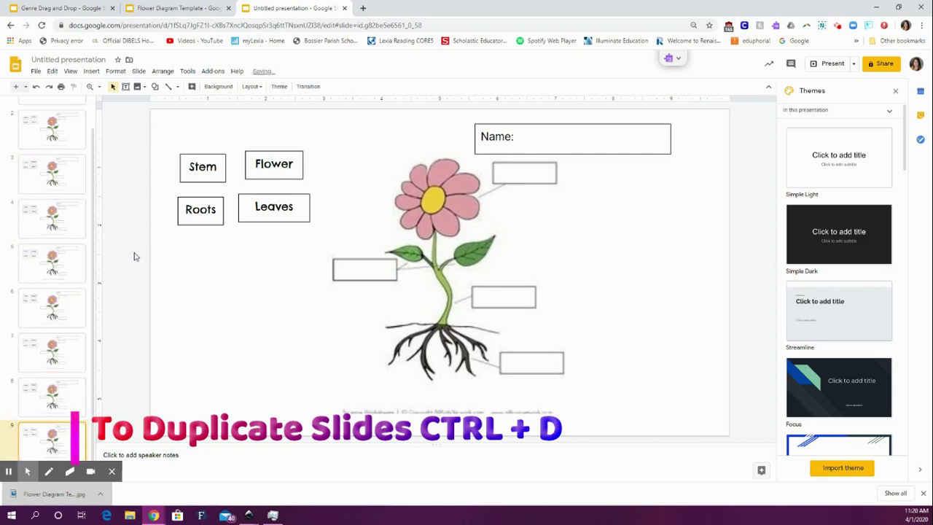
scroll(32, 244, "up", 2)
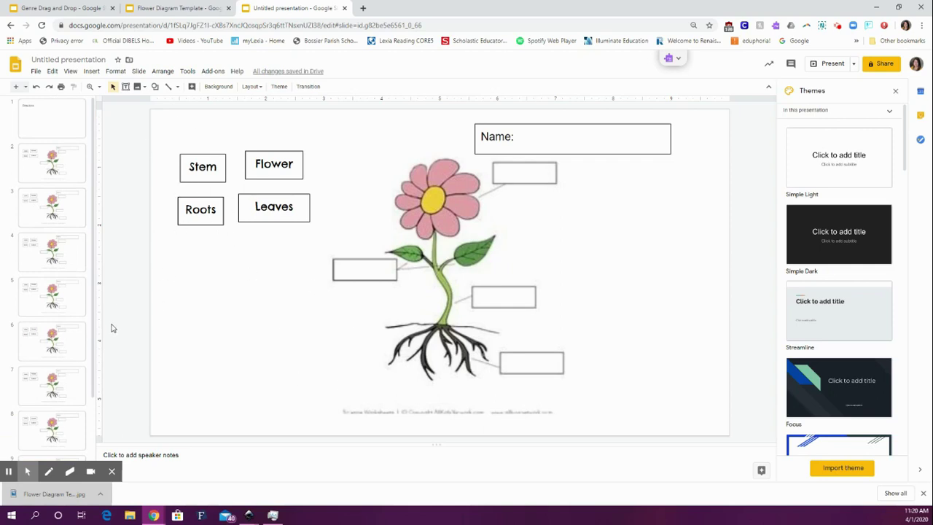
left_click(71, 169)
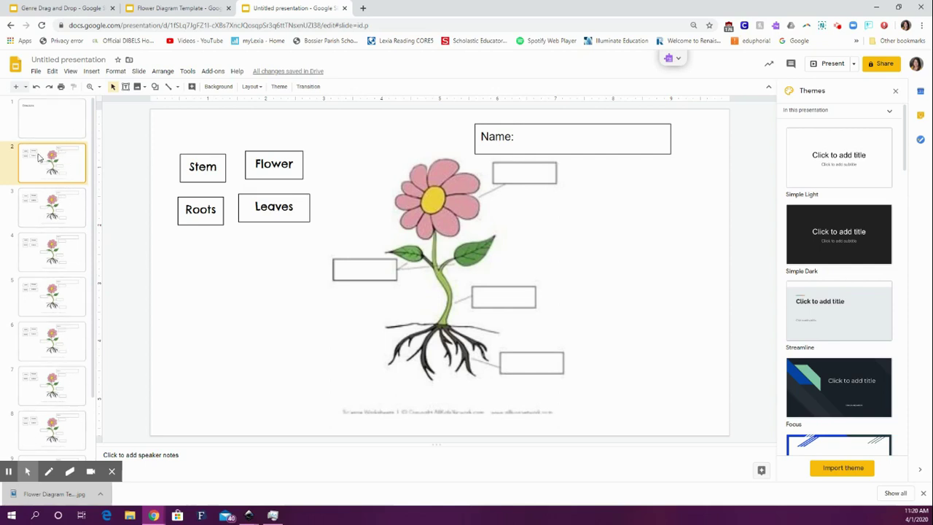
- Type 'Slides' as the first line of the Directions slide's body text
left_click(67, 127)
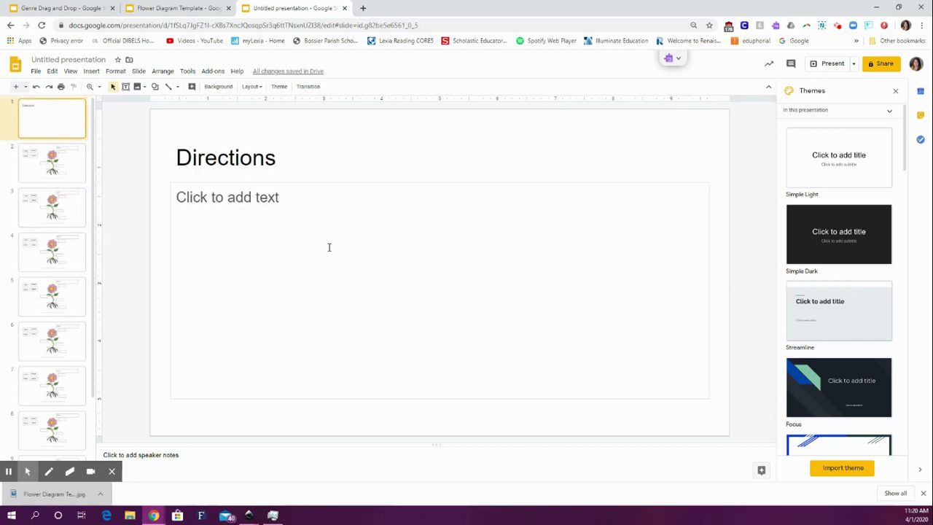
left_click(395, 223)
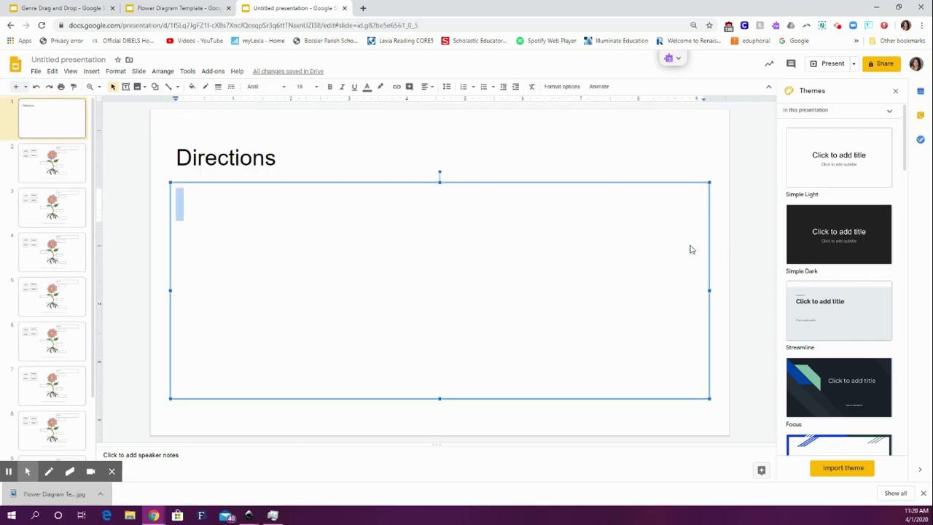
left_click(511, 234)
type("S")
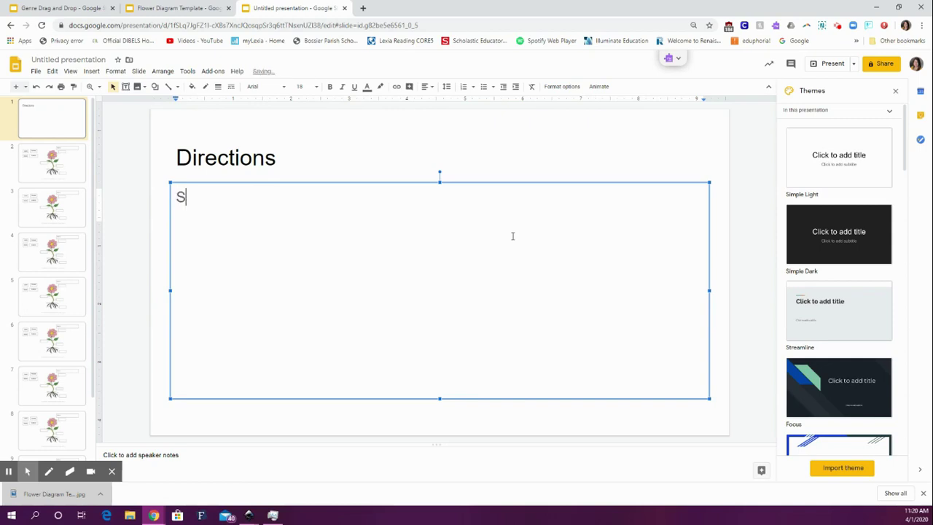
type("Lides")
key("BackSpace")
key("BackSpace")
key("BackSpace")
key("BackSpace")
key("BackSpace")
type("l")
type("ides")
key("Return")
- Add '2) Mary' and '3) John' on separate lines below it
type("2) ")
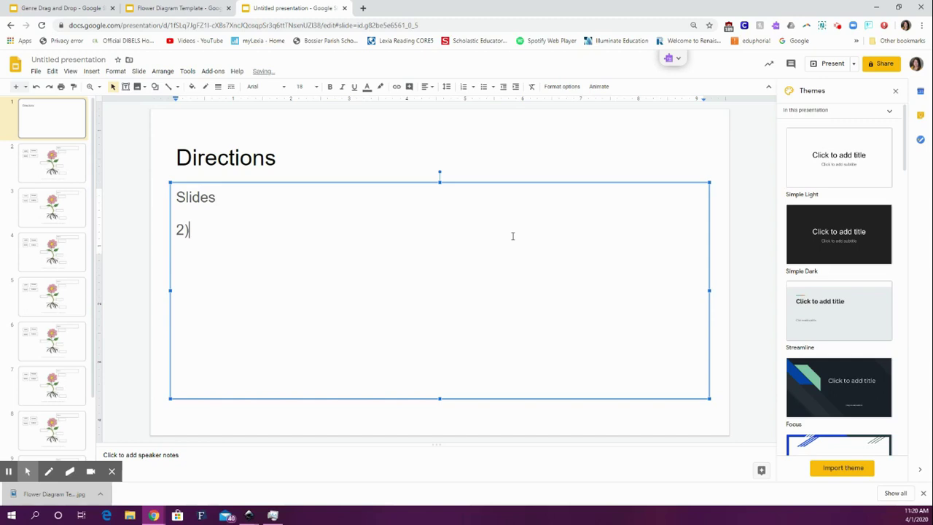
type("Mary")
key("Return")
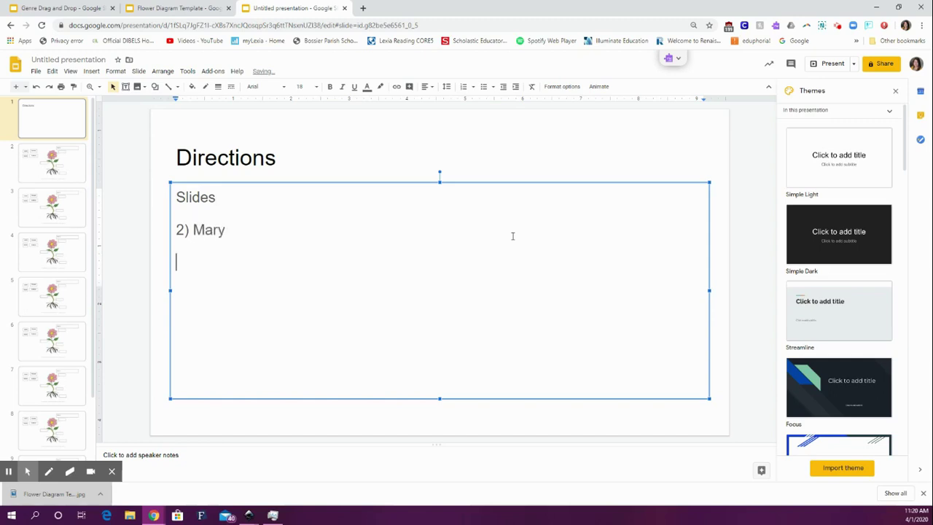
type("3) H")
key("BackSpace")
type("Jogh")
key("BackSpace")
key("BackSpace")
type("h")
type("n")
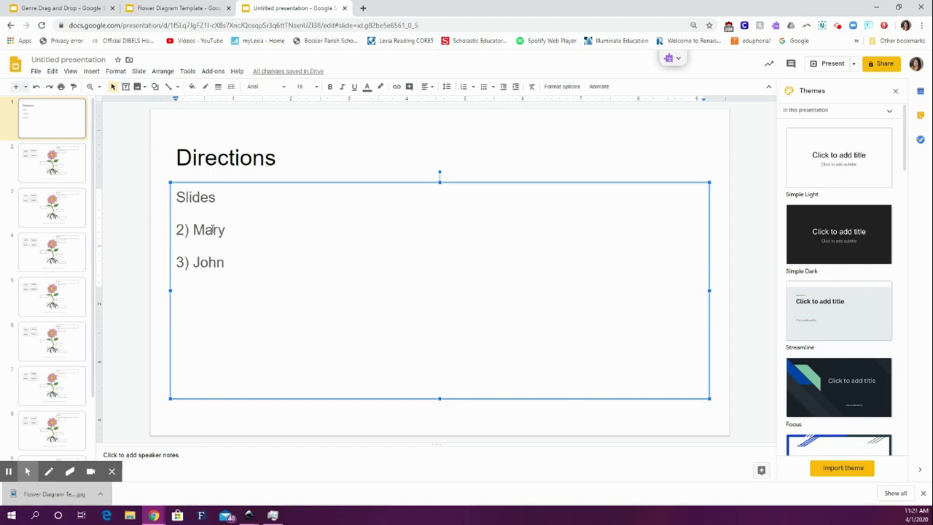
- Link the word 'Mary' on the Directions slide to Slide 2 of this presentation
left_click(313, 138)
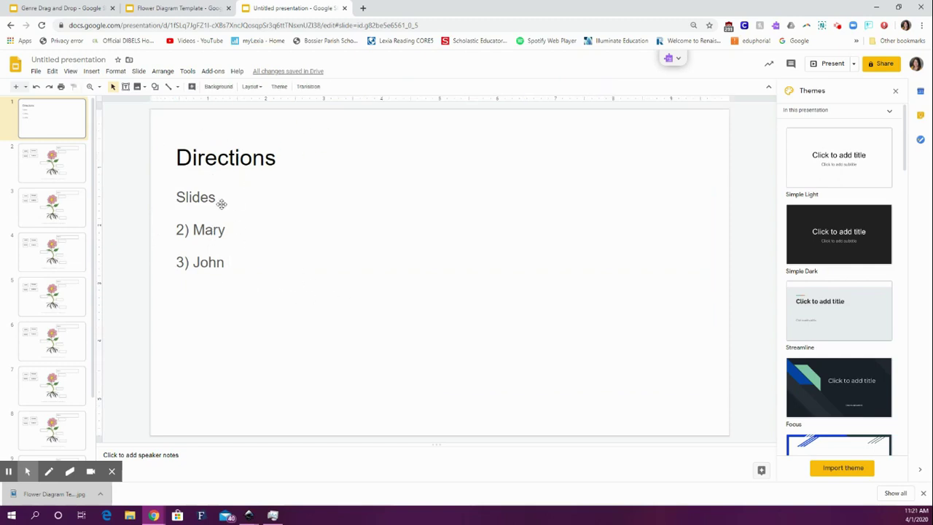
left_click(214, 228)
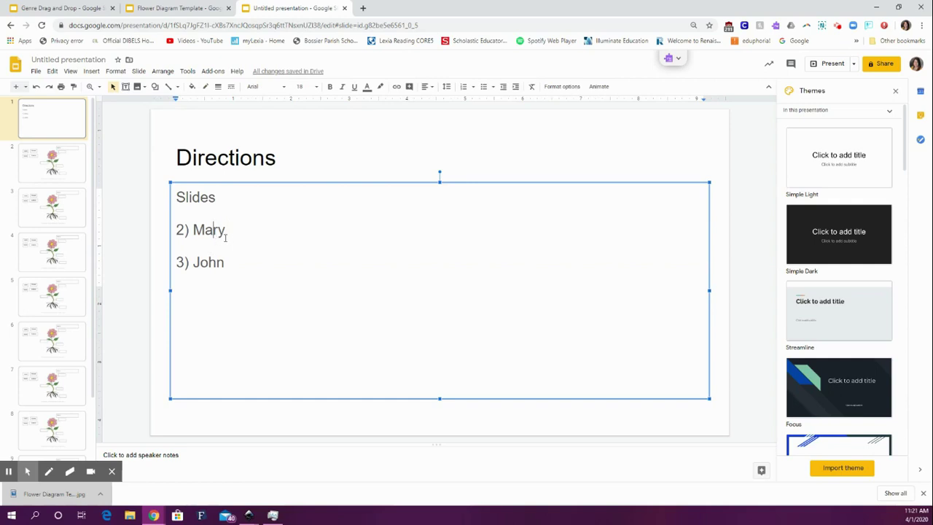
left_click(52, 160)
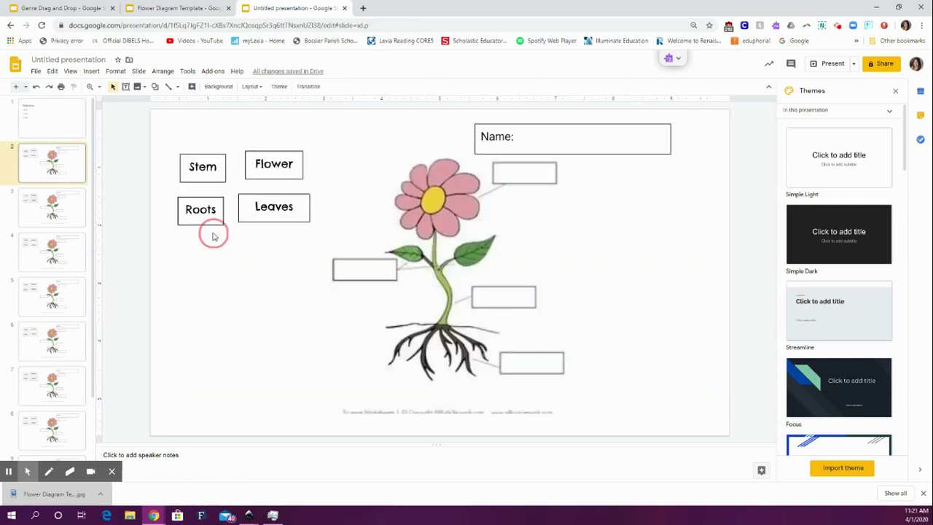
left_click(52, 116)
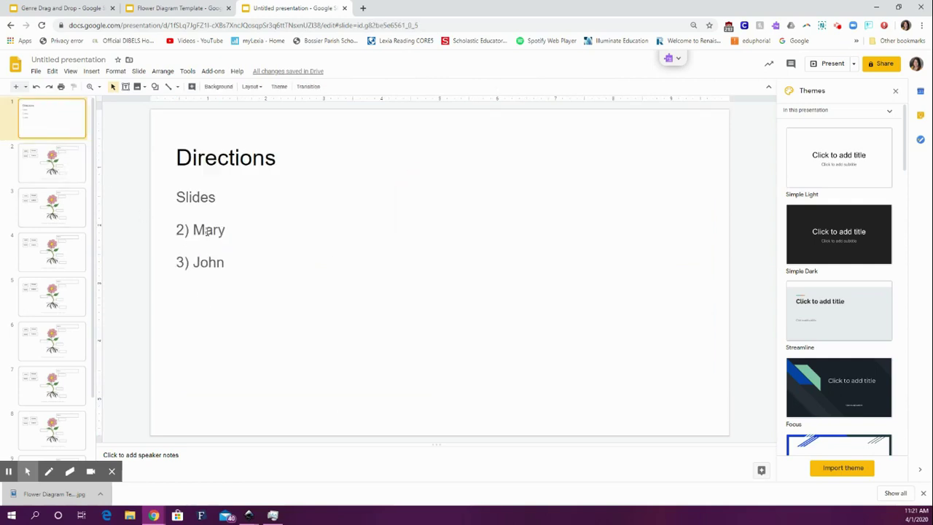
double_click(207, 231)
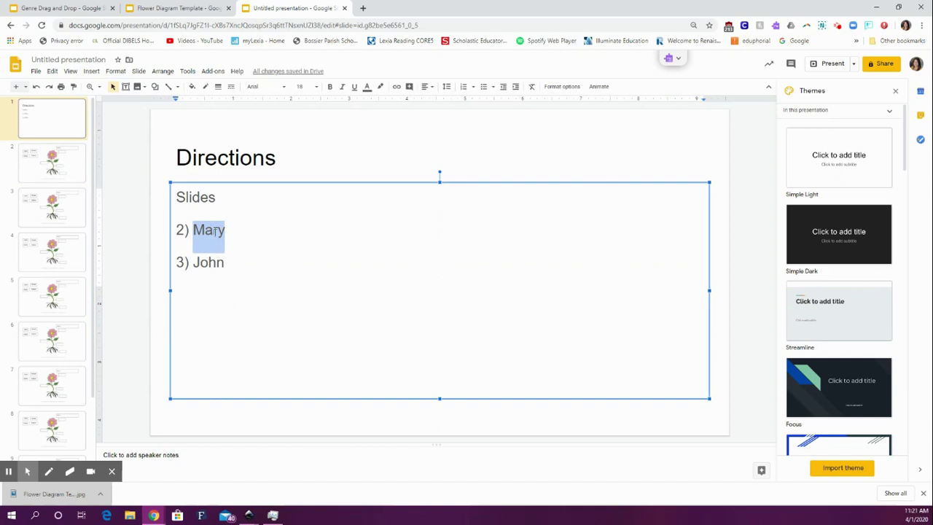
right_click(216, 231)
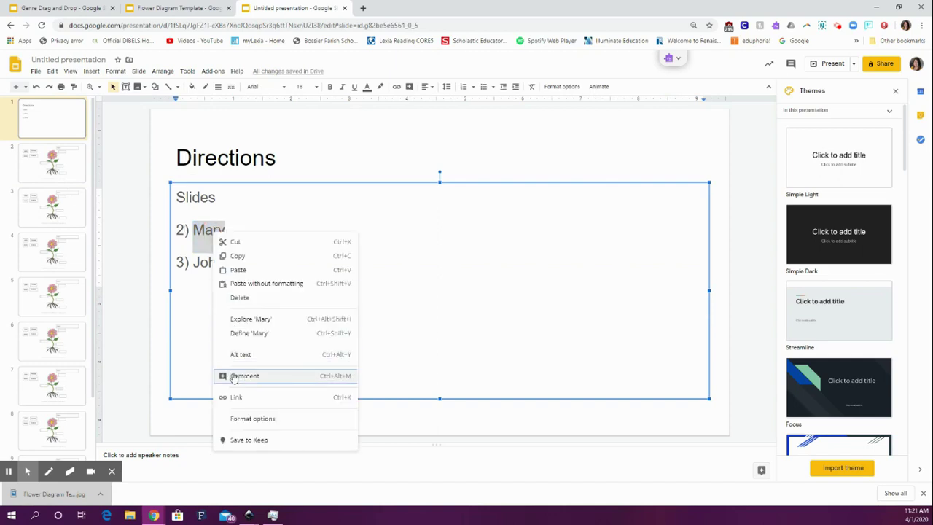
left_click(236, 396)
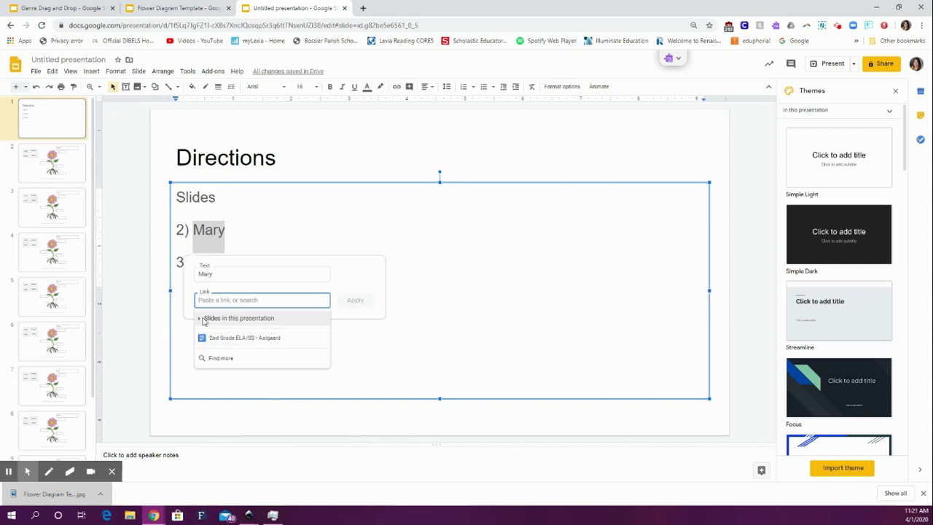
left_click(260, 325)
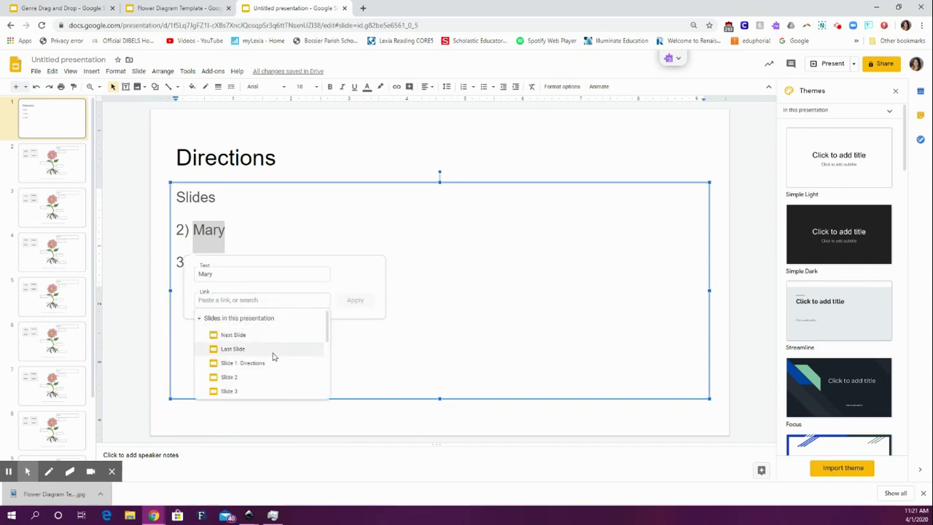
left_click(234, 377)
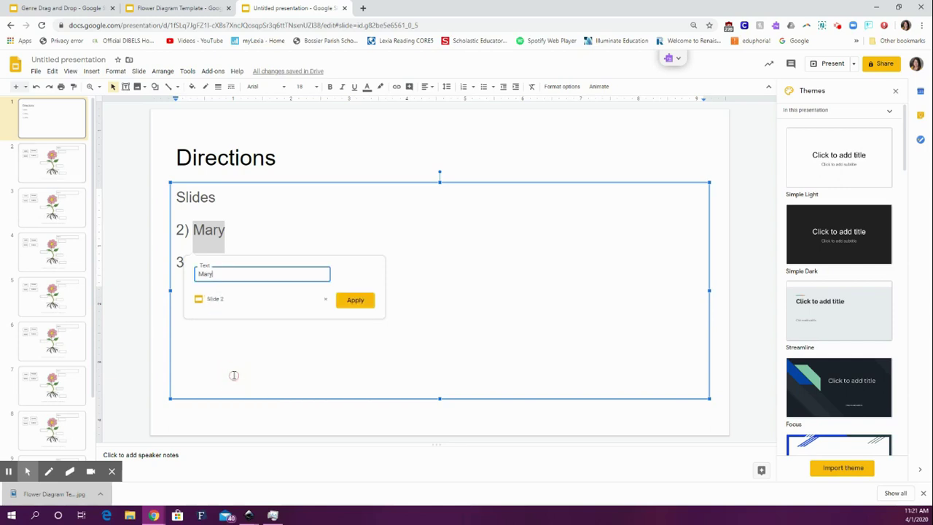
left_click(365, 300)
left_click(532, 134)
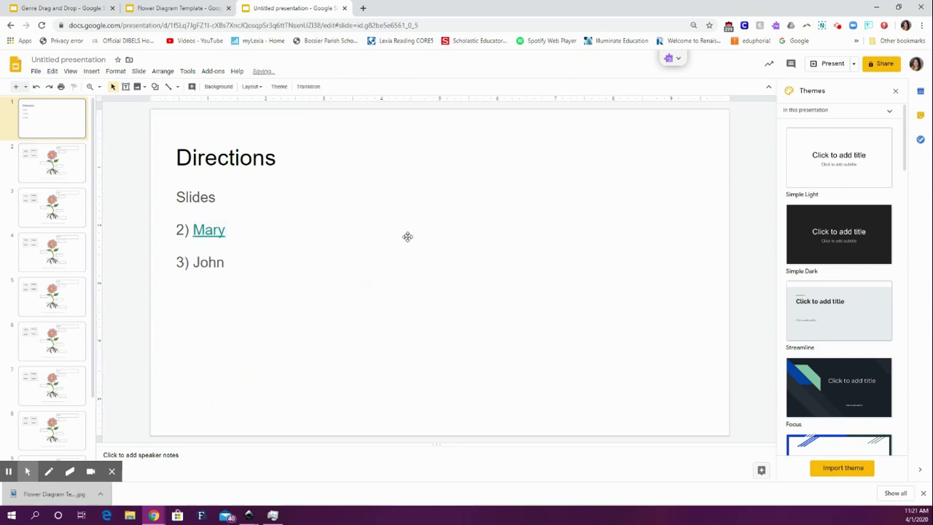
- Test Mary's link in Present mode, then type 'Mary' after Name: on the flower slide
left_click(831, 68)
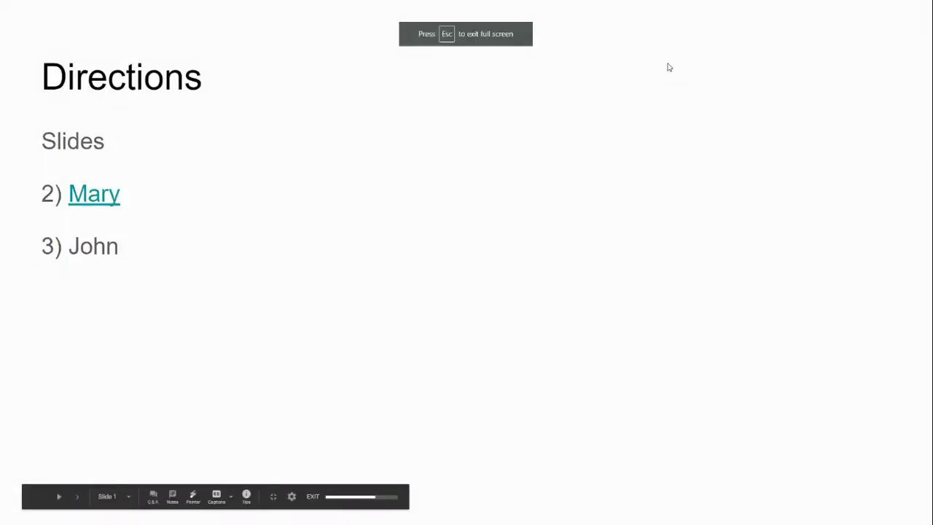
left_click(82, 194)
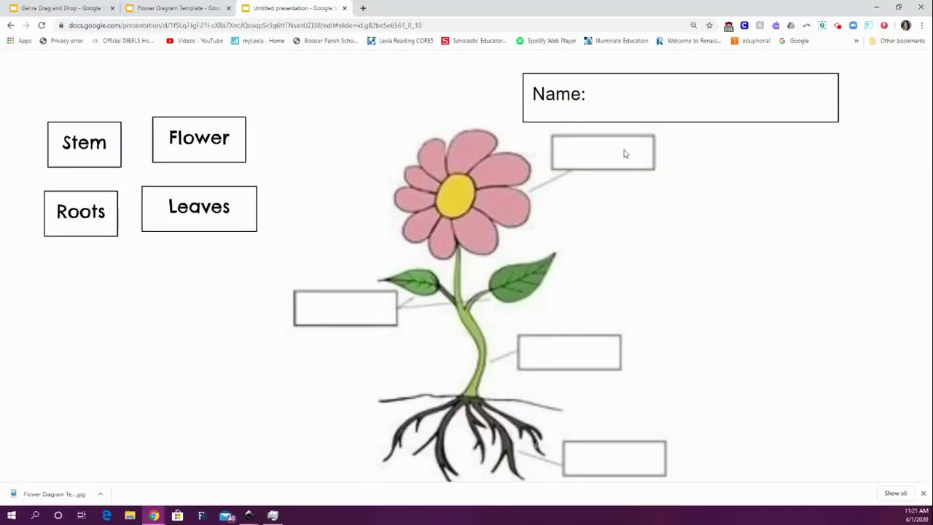
left_click(570, 139)
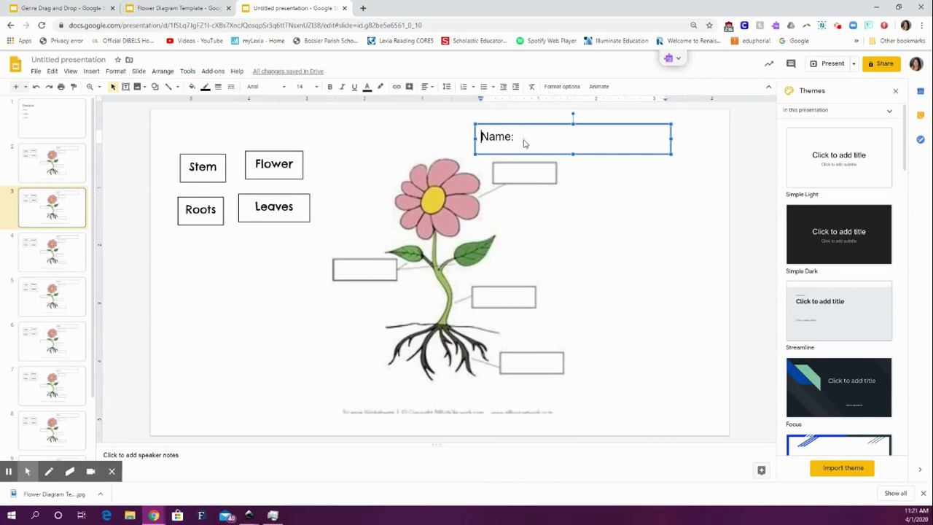
left_click(526, 137)
type("M")
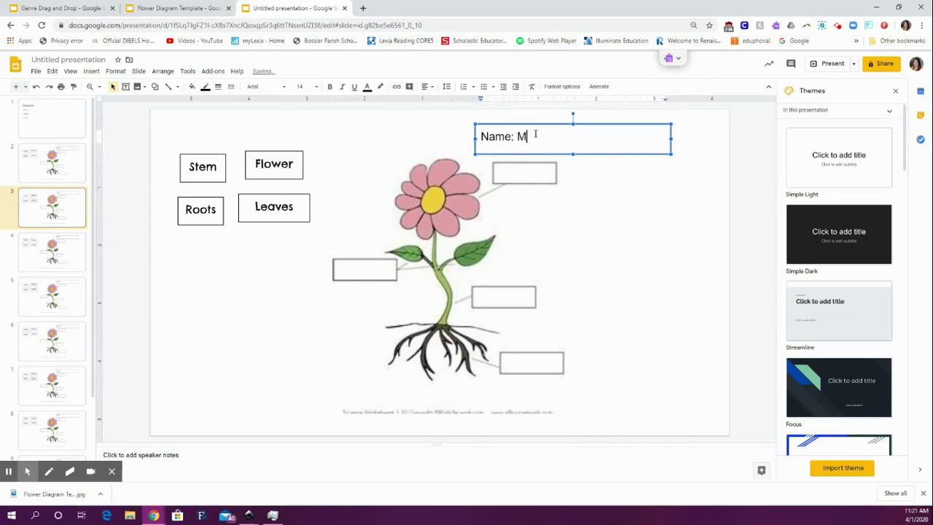
type("ary")
left_click(602, 206)
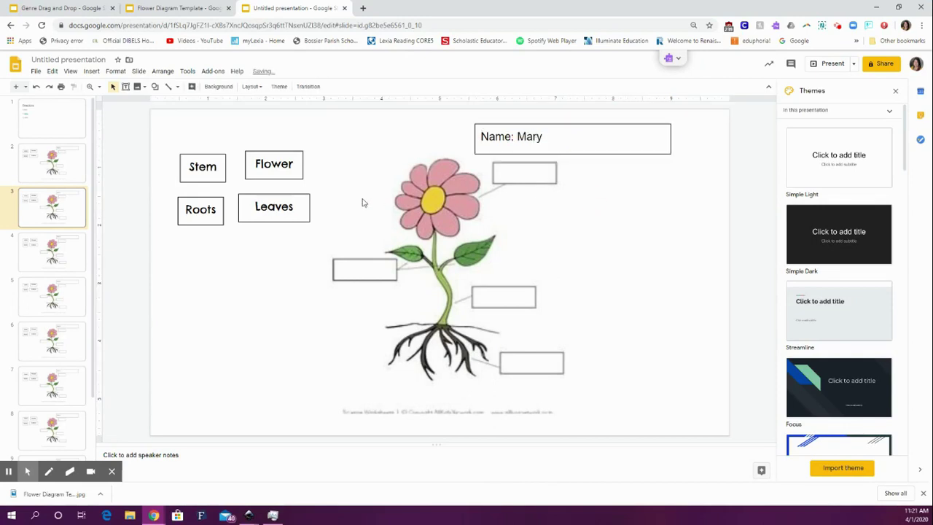
- Drag the Flower label onto the blank beside the petals
left_click(272, 164)
left_click(204, 168)
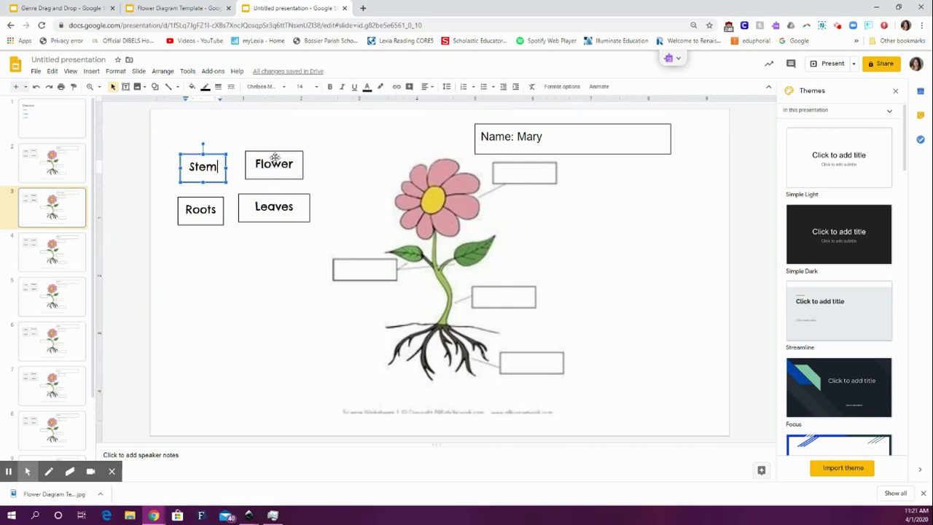
left_click(273, 164)
left_click_drag(275, 164, 492, 162)
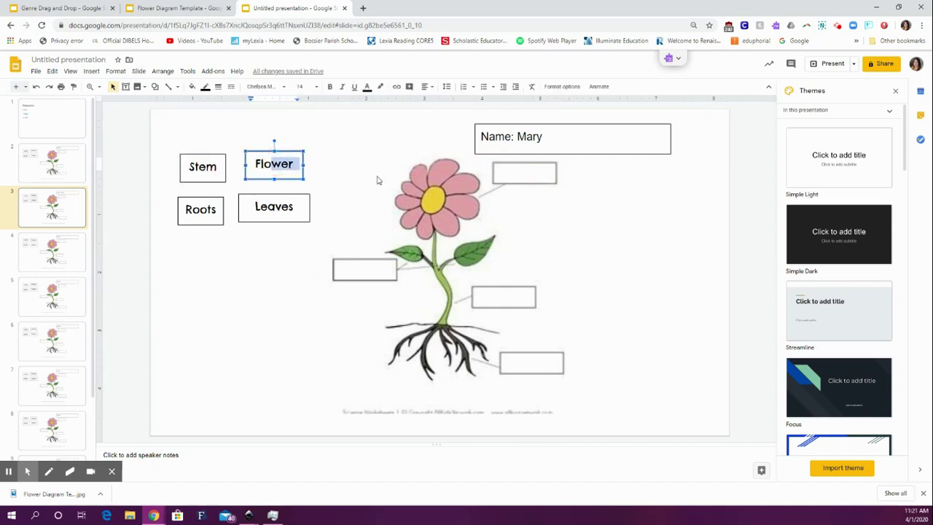
left_click(273, 165)
left_click_drag(291, 153, 540, 161)
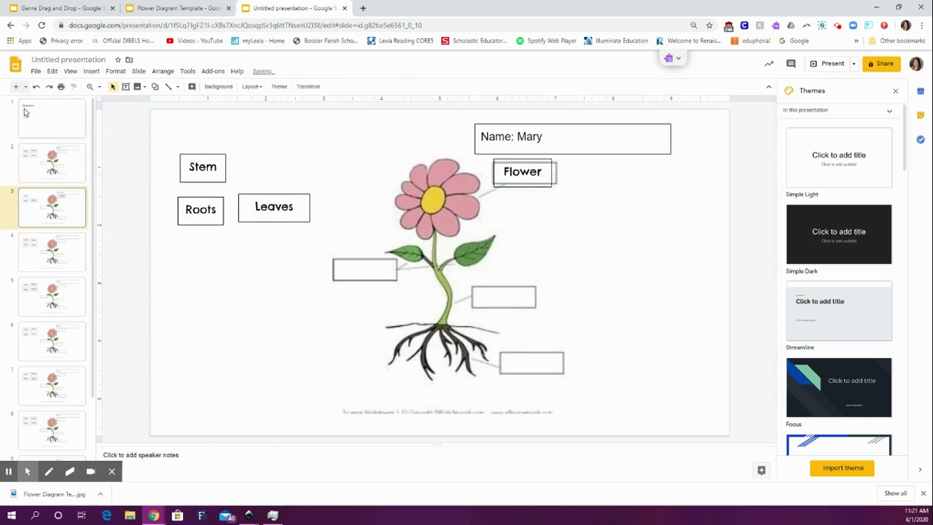
- Review slides 1 and 2, then switch to the Genre Drag and Drop presentation
left_click(70, 125)
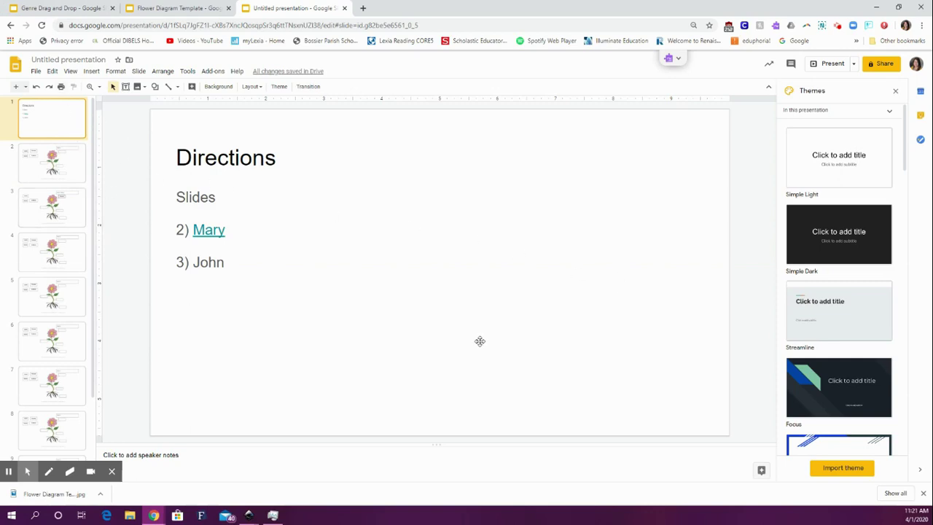
left_click(67, 173)
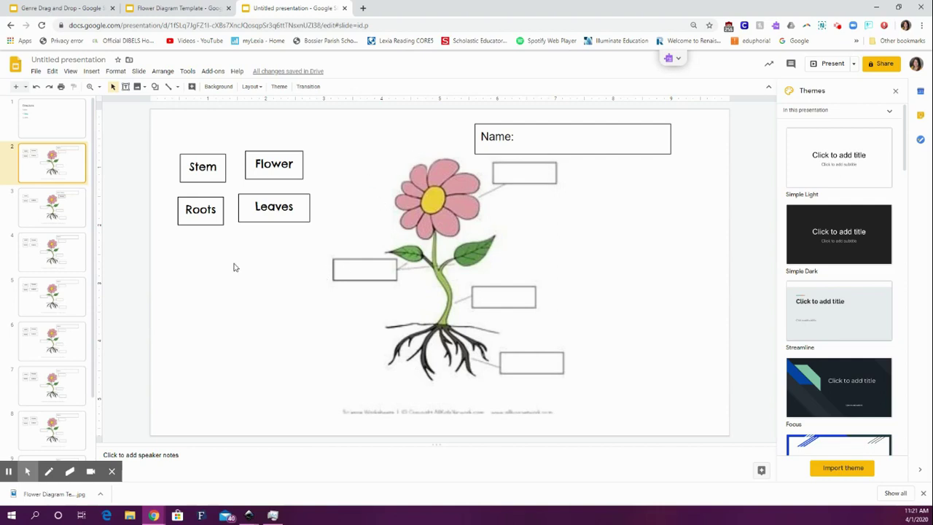
left_click(76, 7)
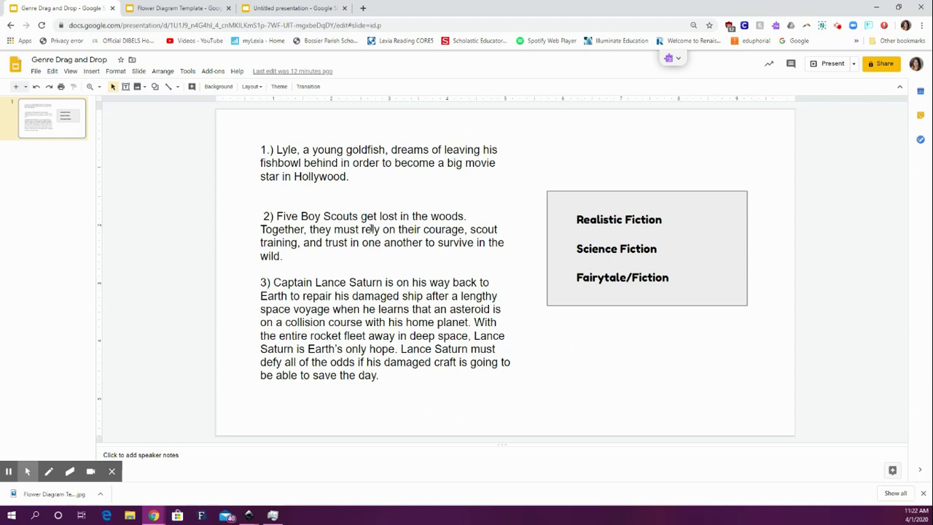
- Place Realistic Fiction beside passage 3, Science Fiction under passage 2, Fairytale/Fiction under passage 1
left_click(651, 227)
mouse_move(669, 209)
left_mouse_down()
mouse_move(676, 313)
mouse_move(619, 358)
mouse_move(535, 269)
mouse_move(651, 362)
mouse_move(614, 334)
mouse_move(620, 342)
left_mouse_up()
left_click(707, 347)
left_click(638, 248)
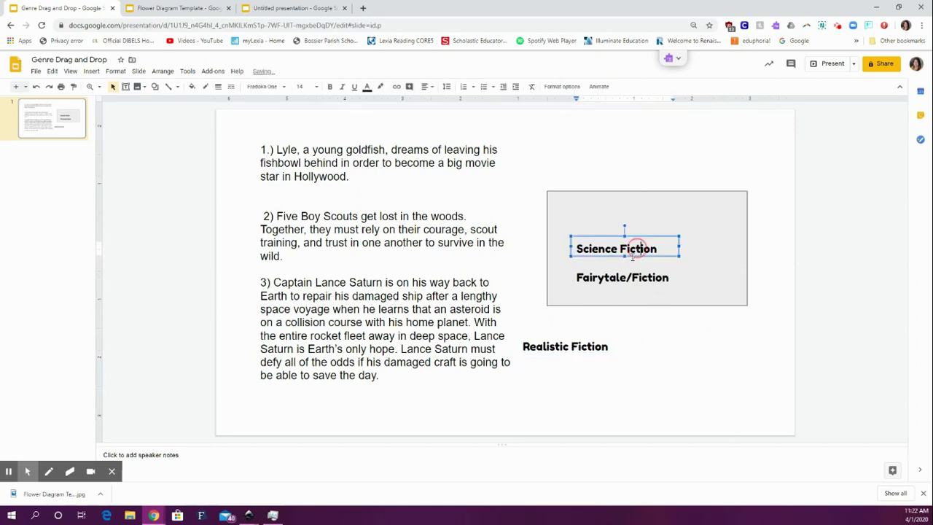
left_click_drag(637, 249, 430, 253)
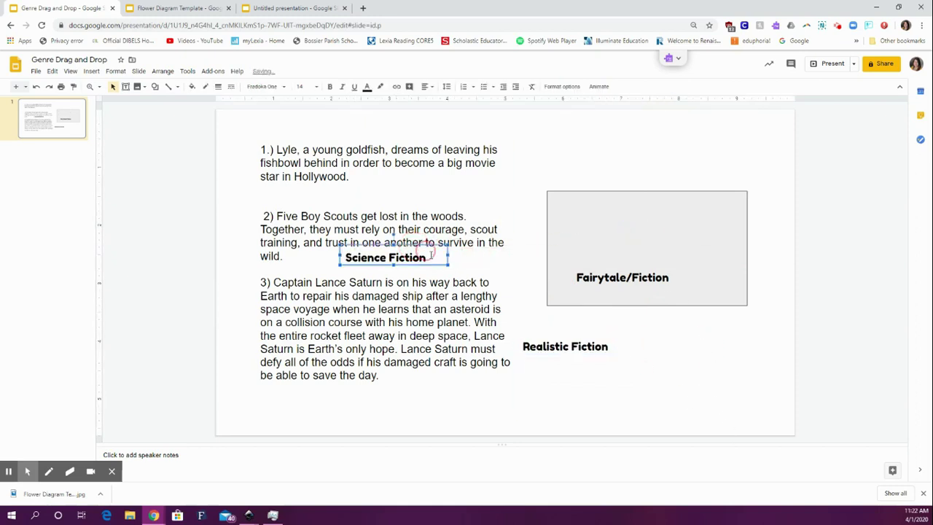
left_click(646, 278)
left_click_drag(661, 263, 428, 173)
left_click(658, 149)
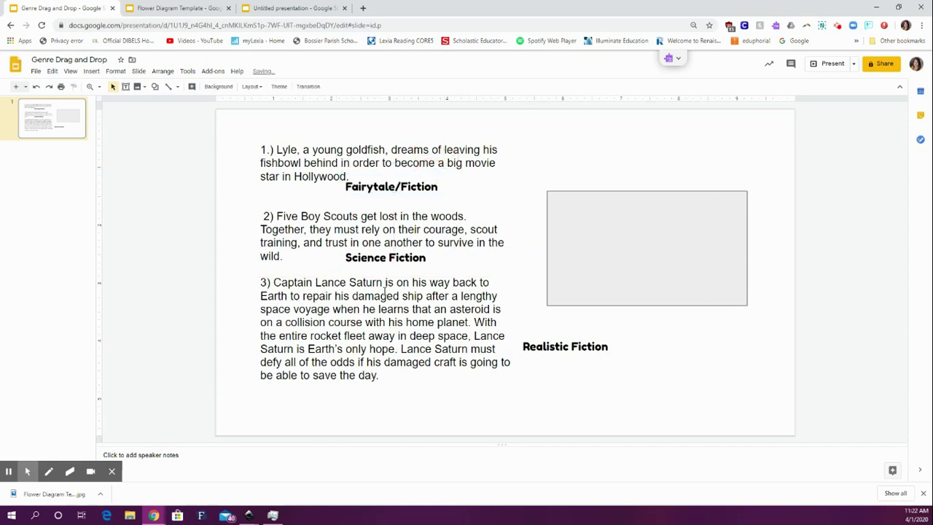